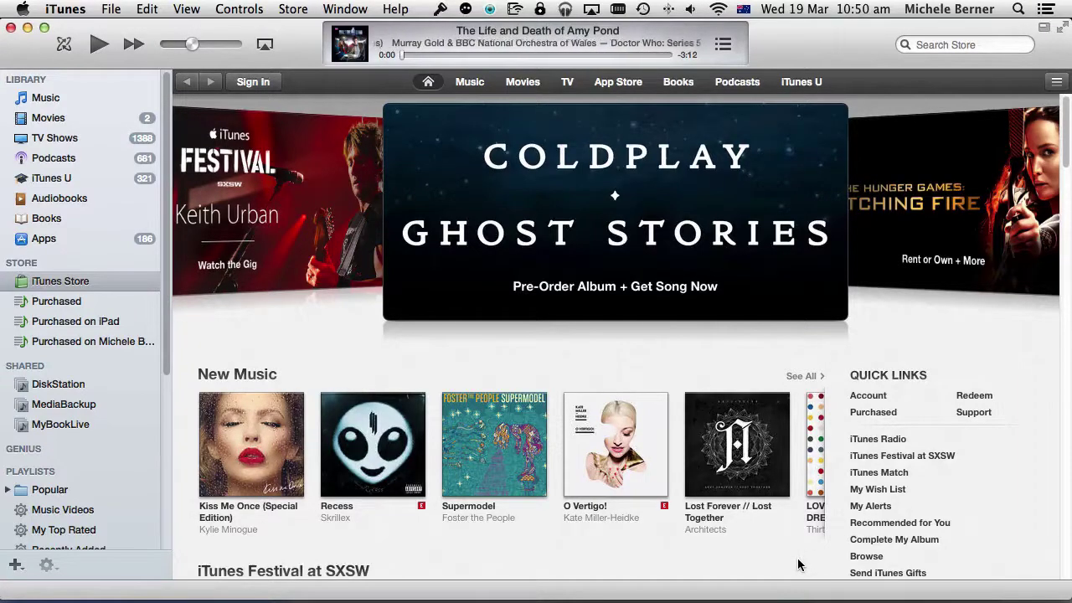
Scroll the Store home page down to the footer with Change Country and the Australian flag.
scroll(804, 566, down, 10)
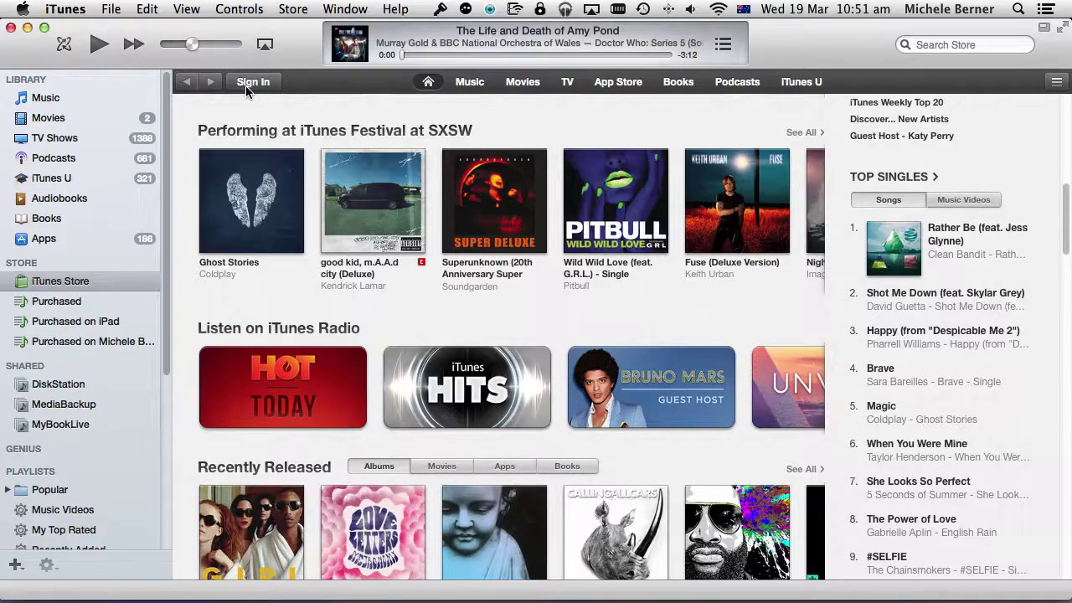
scroll(781, 521, down, 3)
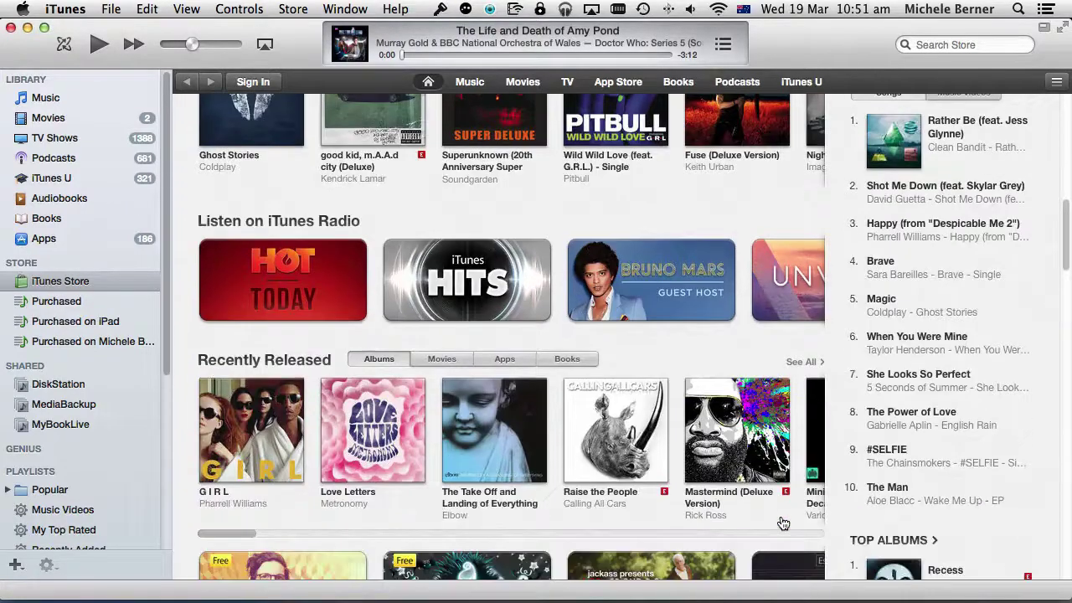
scroll(781, 522, down, 15)
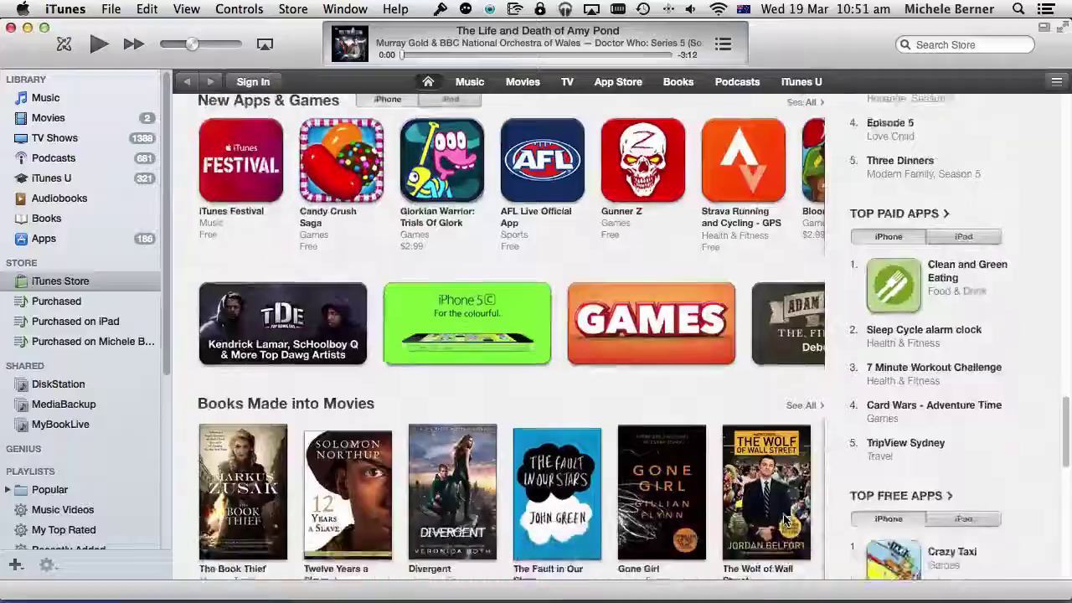
scroll(782, 519, down, 15)
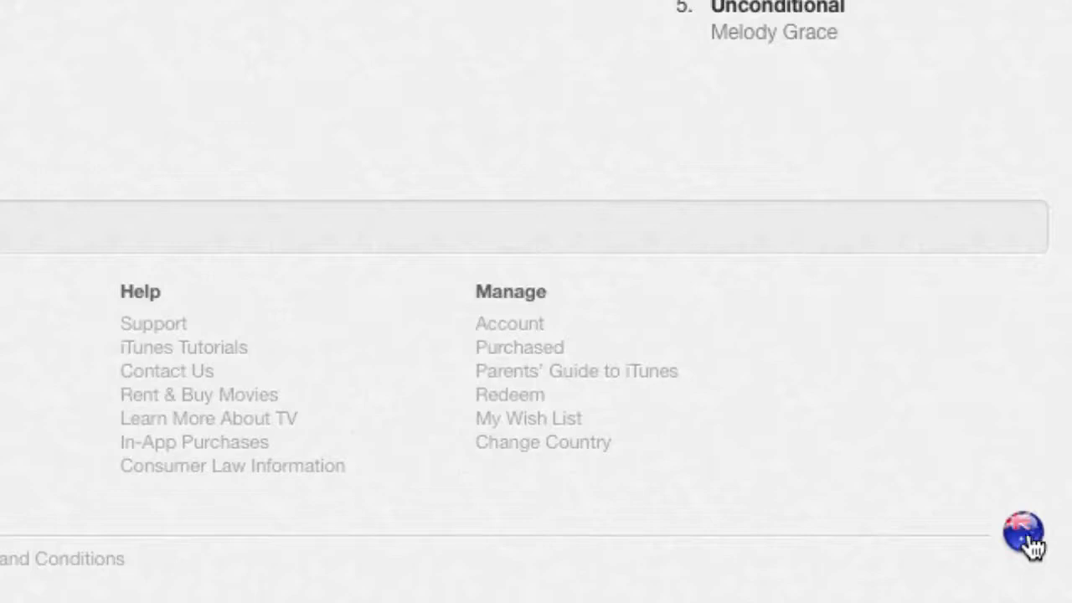
Switch the store country to Switzerland and open the free Weather Butler app in the App Store.
click(541, 444)
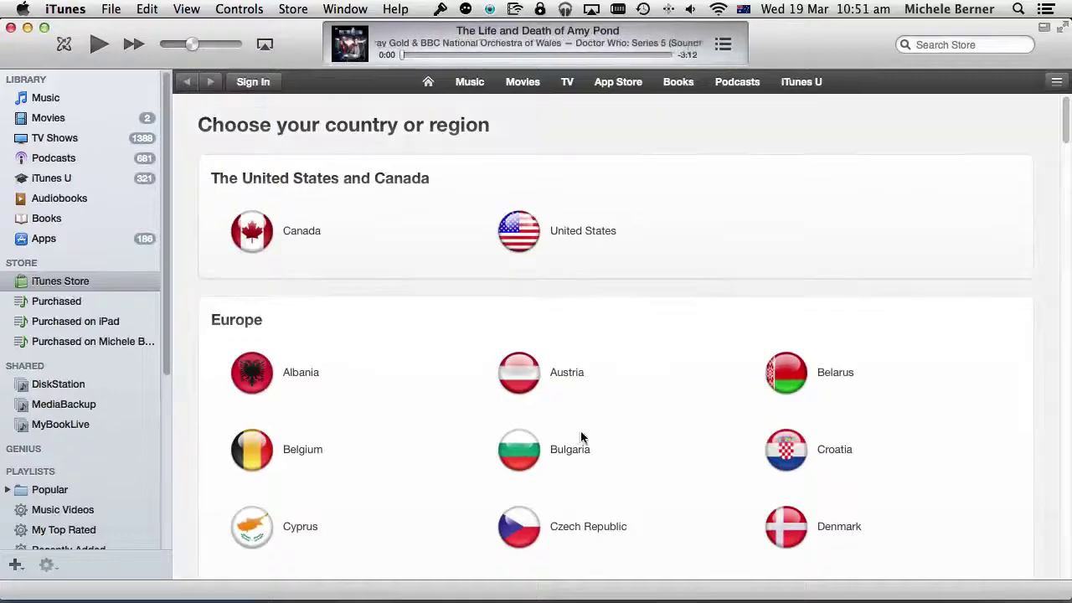
scroll(586, 435, down, 20)
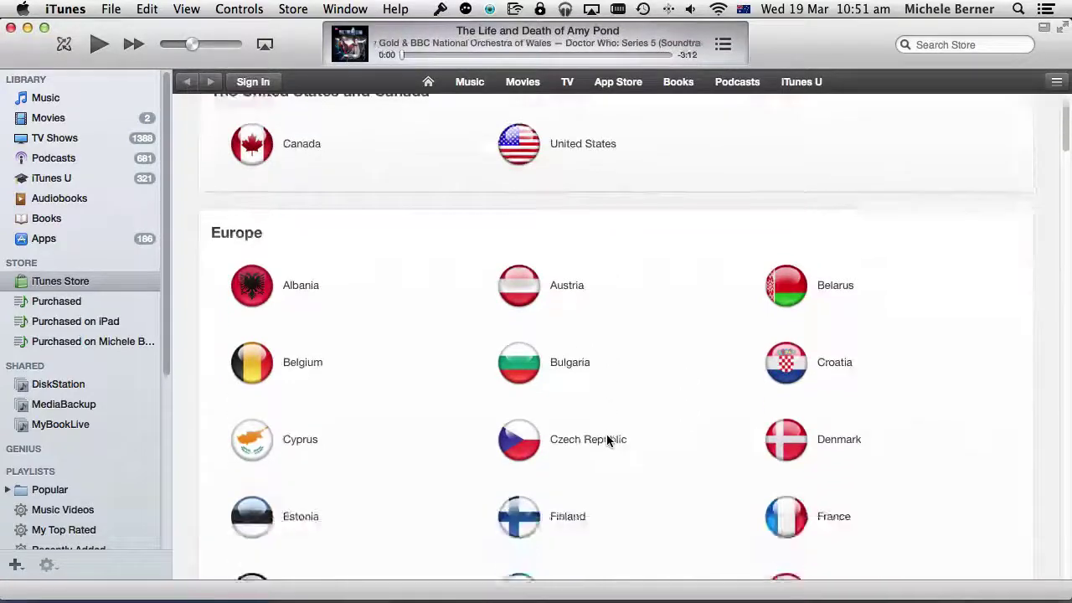
scroll(603, 438, down, 3)
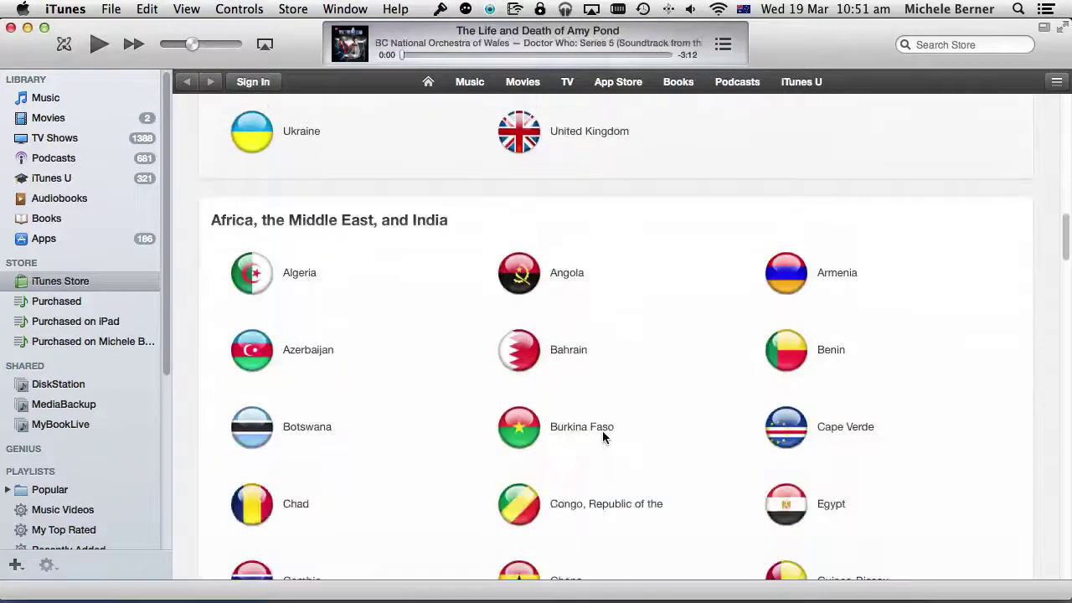
scroll(603, 437, up, 8)
click(517, 411)
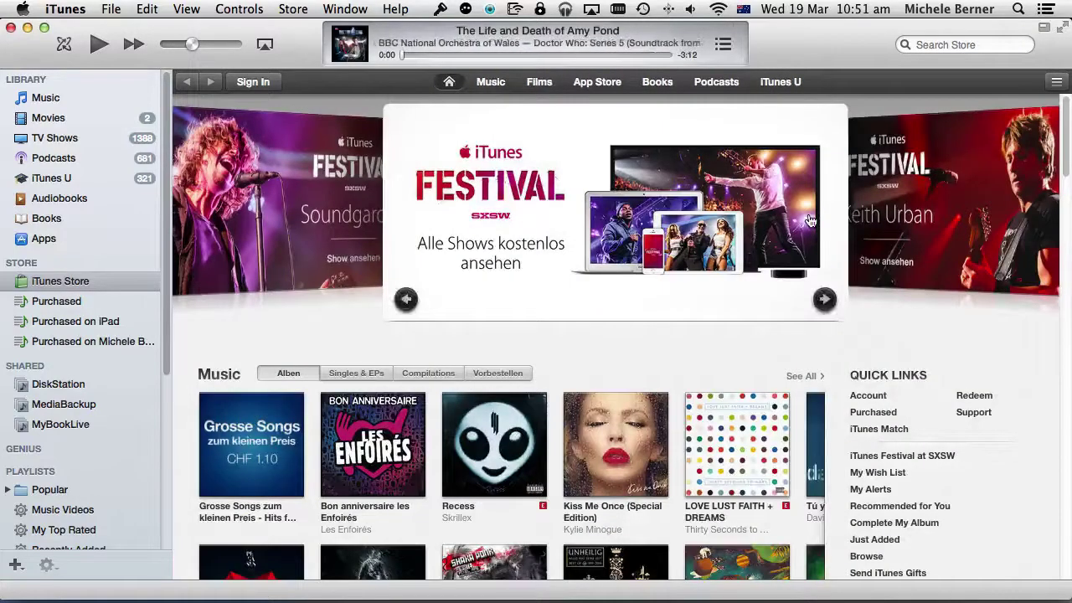
click(597, 83)
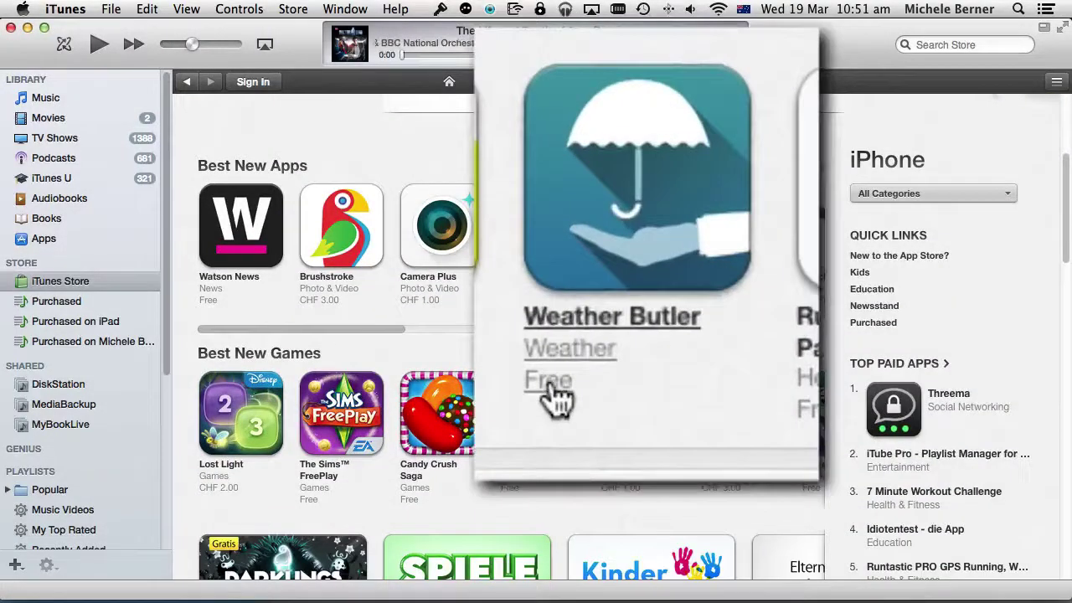
click(600, 328)
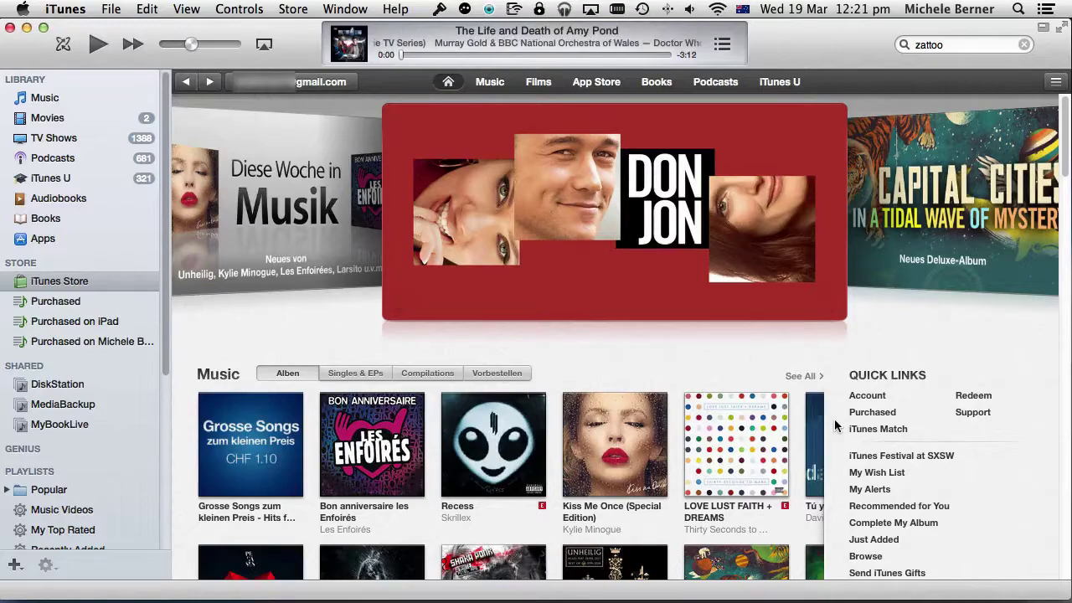
Search the Swiss store for zattoo to find the Zattoo Live TV app.
scroll(835, 426, down, 15)
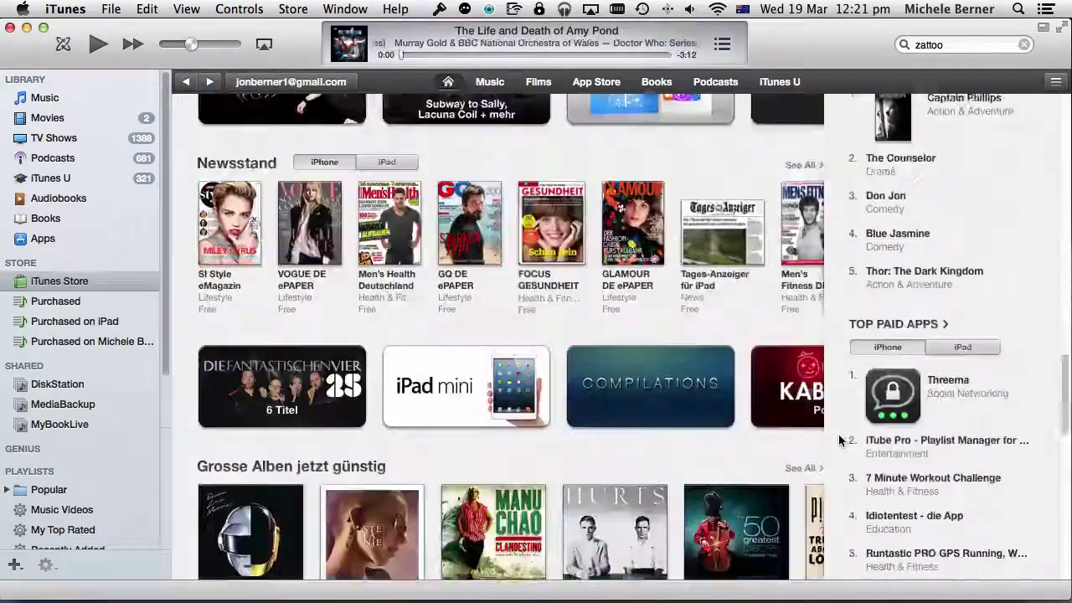
scroll(840, 440, down, 15)
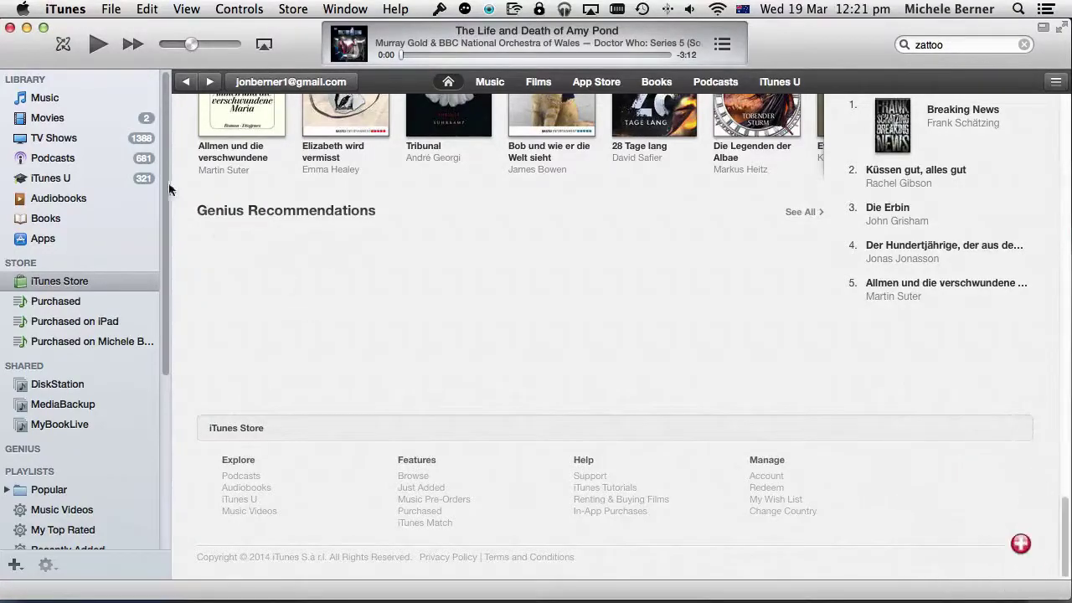
scroll(231, 263, up, 10)
scroll(232, 263, up, 10)
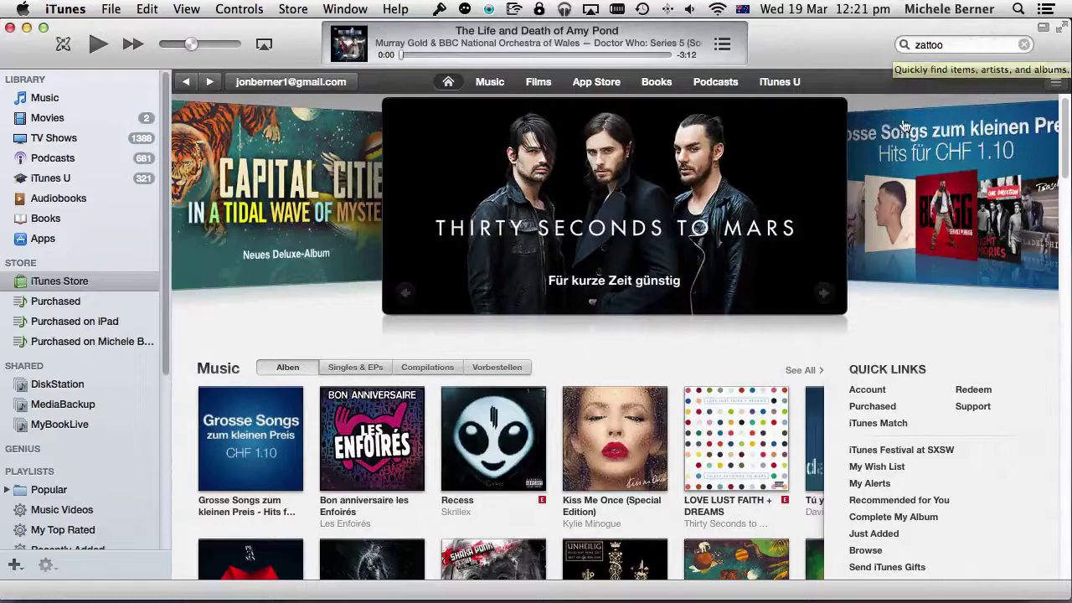
key(Return)
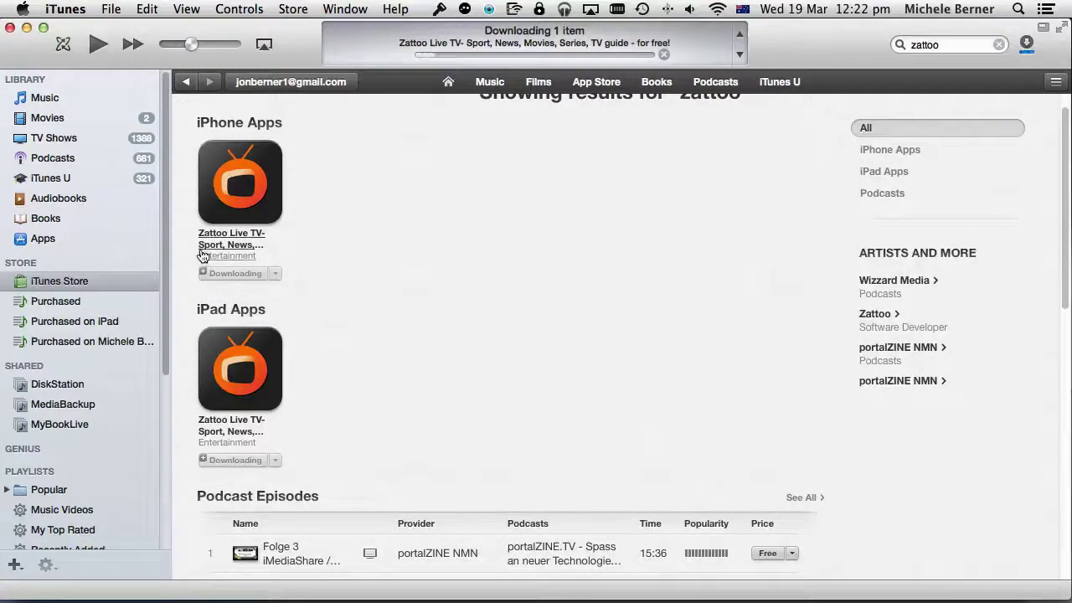
Check the Apps library and view the downloaded Zattoo Live TV app card up close.
click(37, 242)
click(1065, 457)
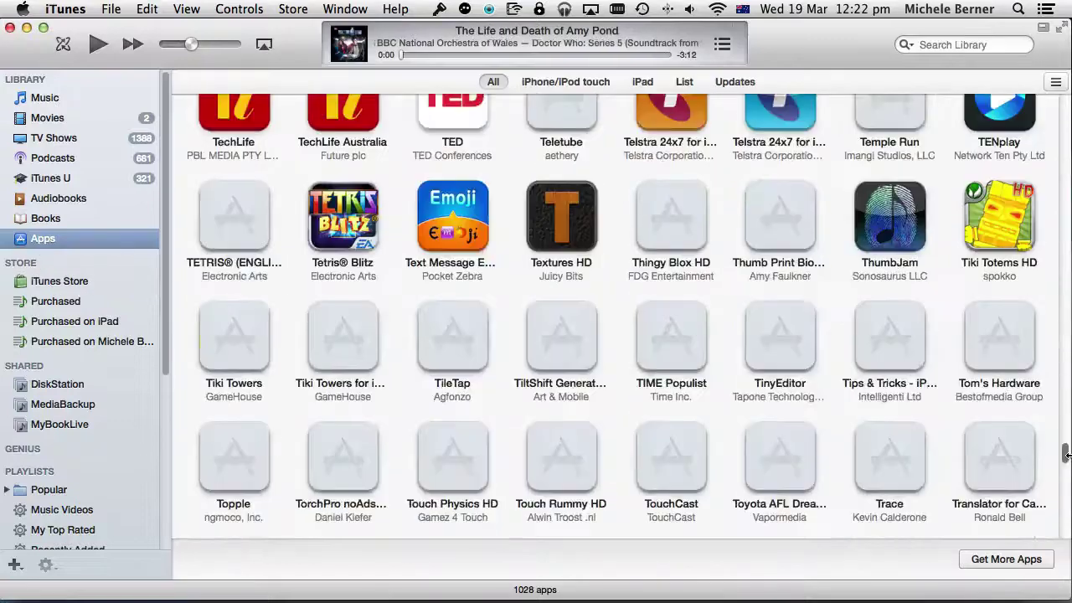
drag(1065, 457, 1065, 527)
click(377, 201)
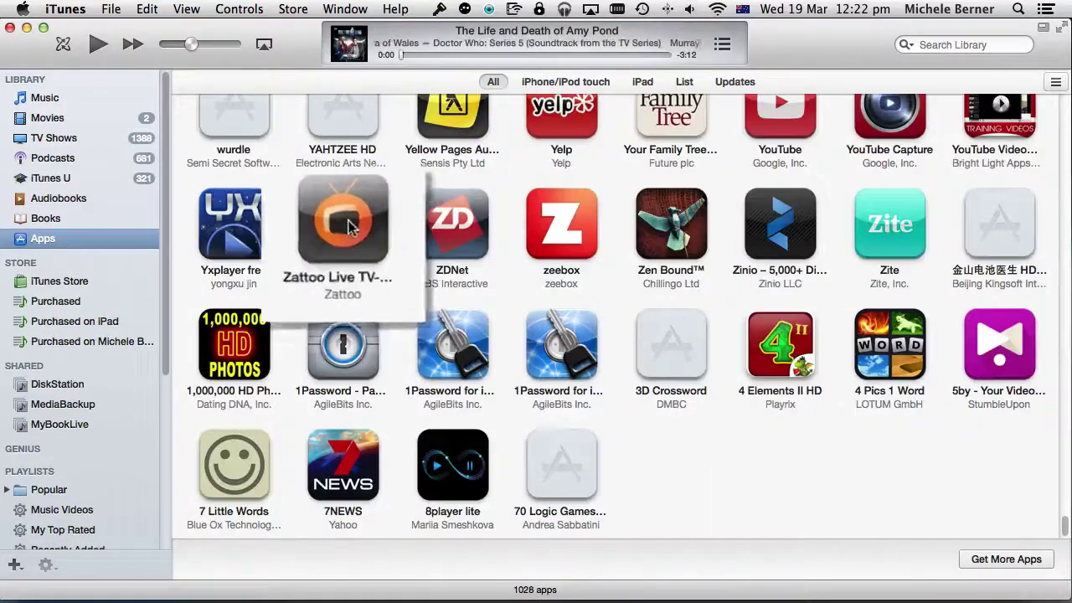
click(588, 428)
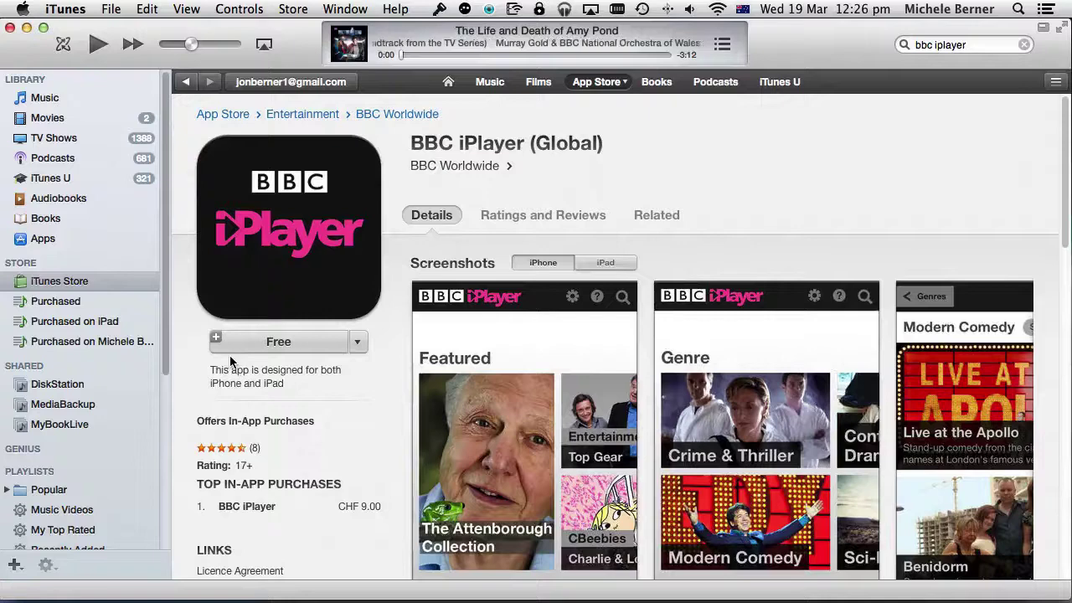
Sign out of the Swiss Apple ID from the account menu.
click(276, 83)
click(260, 144)
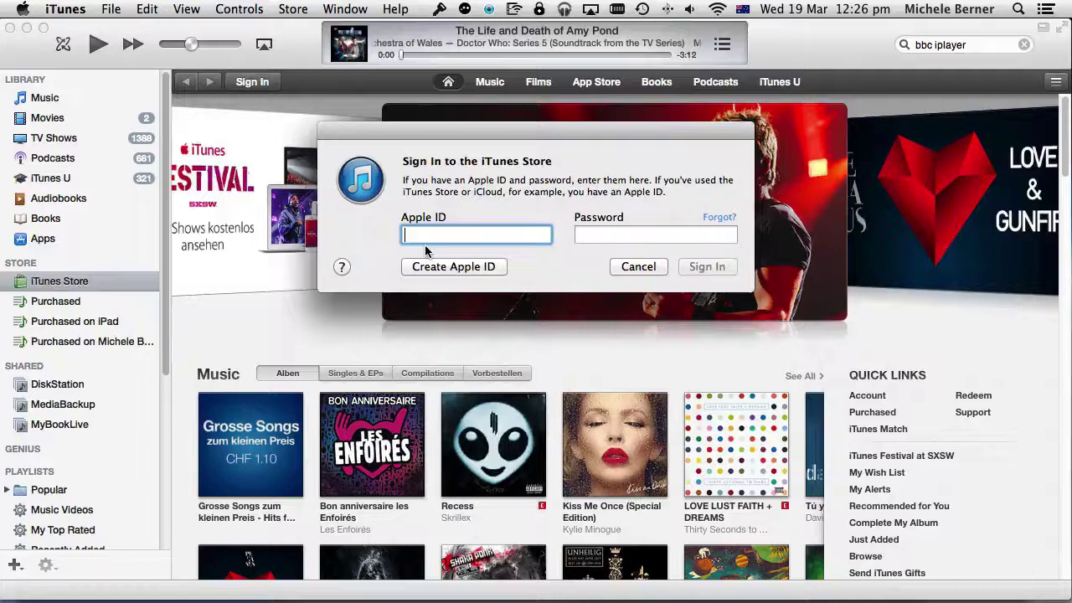
Sign in with the UK Apple ID, accept the UK store, and rerun the bbc iplayer search.
key(Escape)
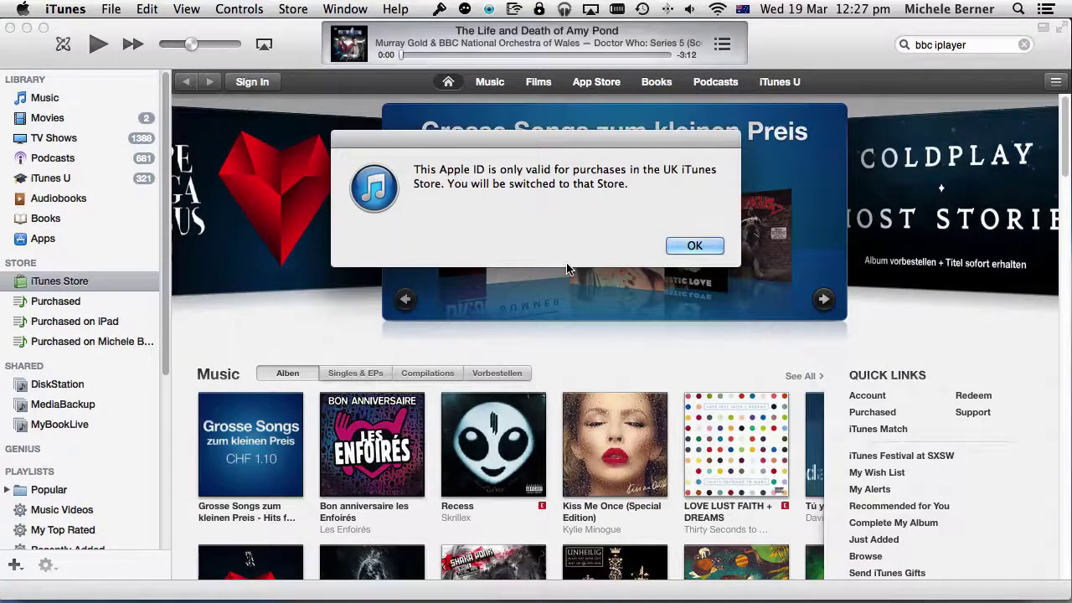
click(694, 246)
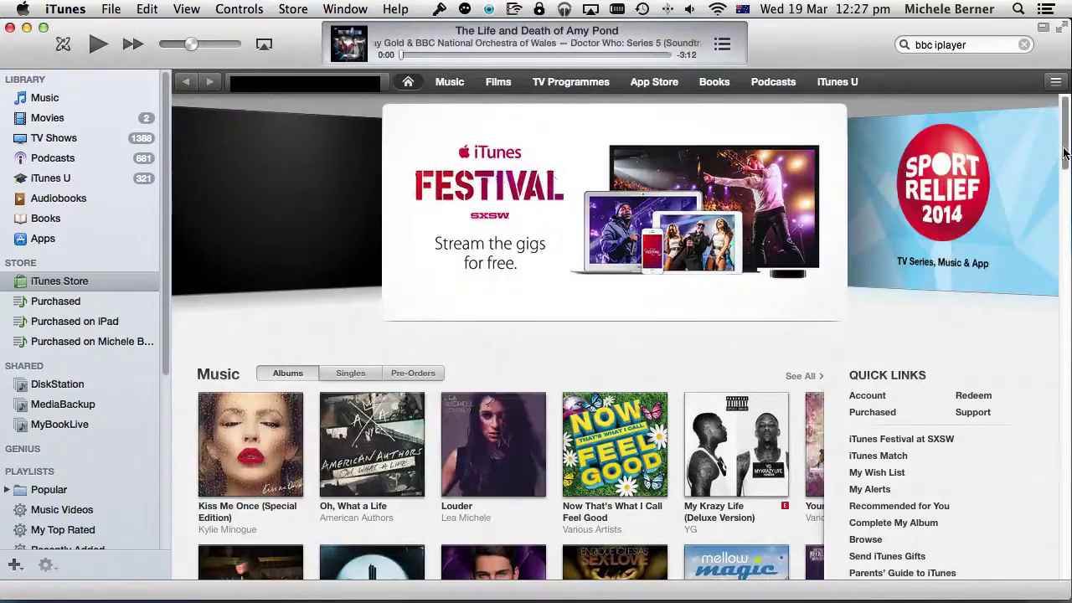
scroll(689, 253, down, 10)
scroll(689, 253, down, 5)
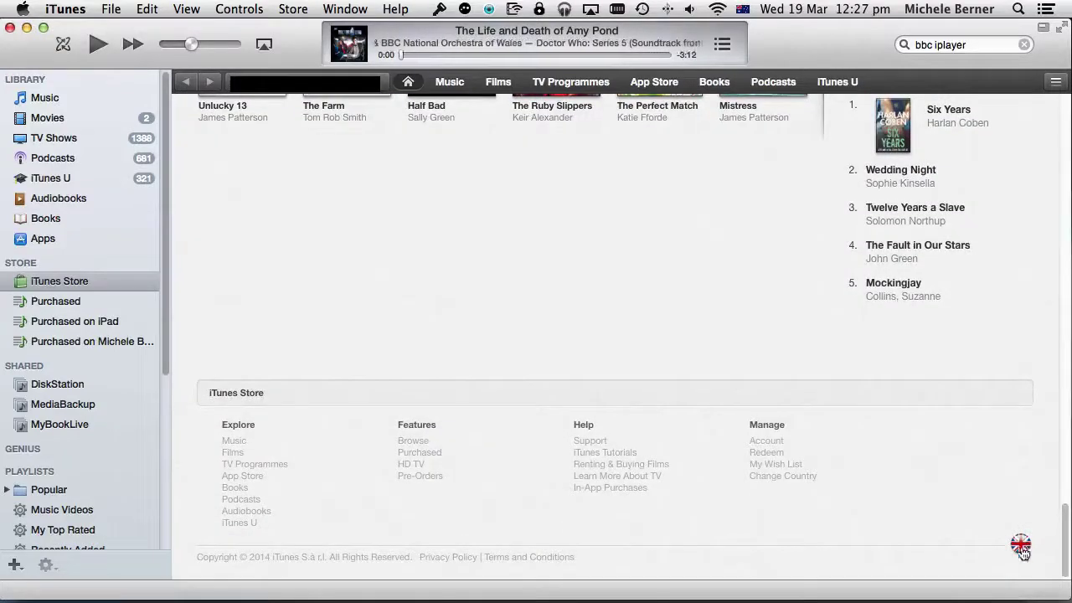
drag(1065, 560, 989, 91)
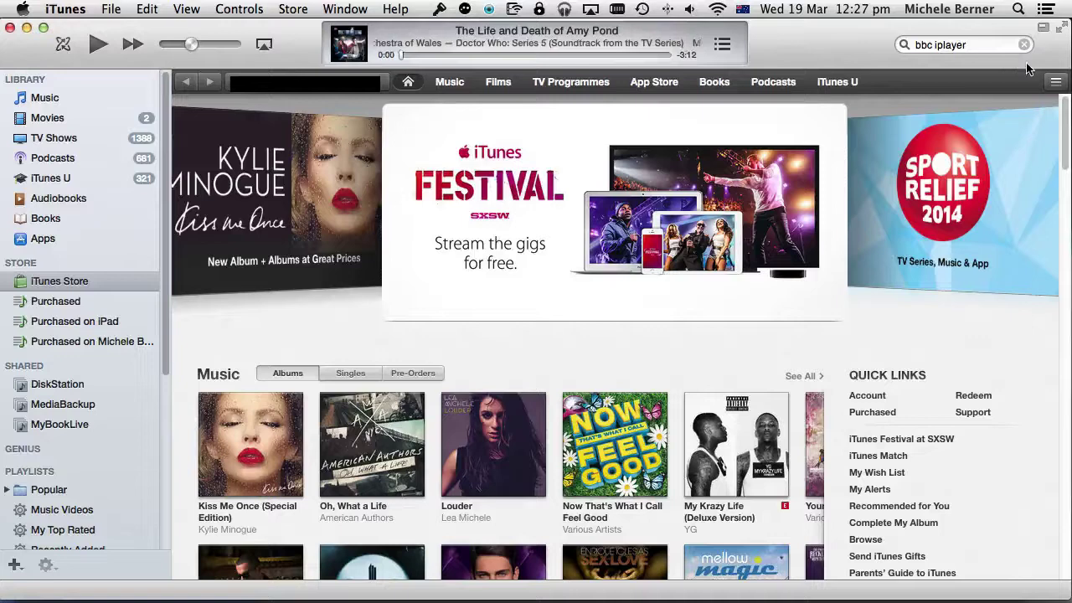
click(975, 45)
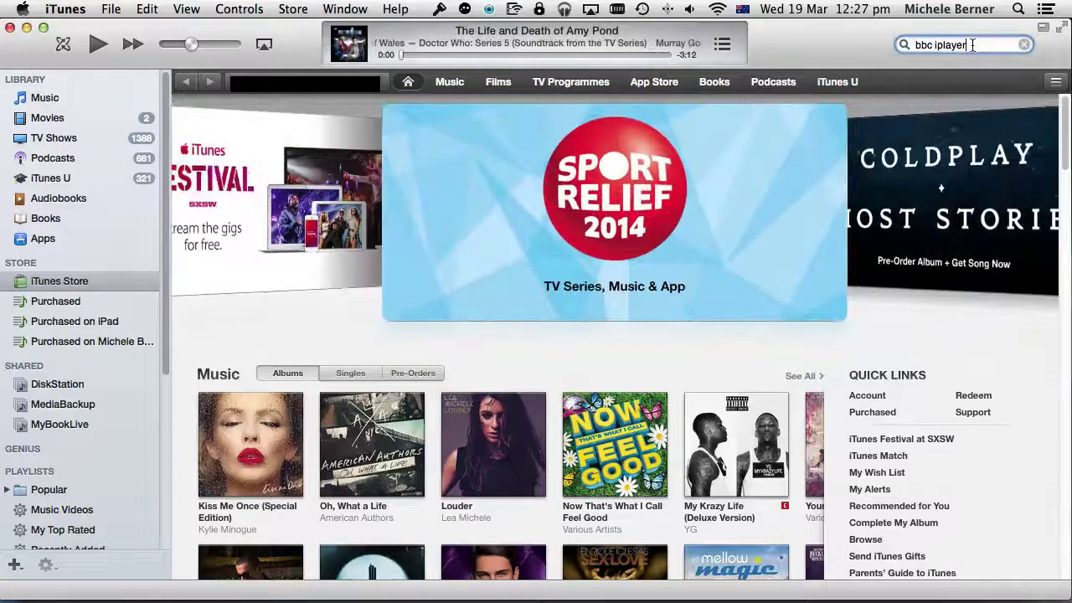
key(Return)
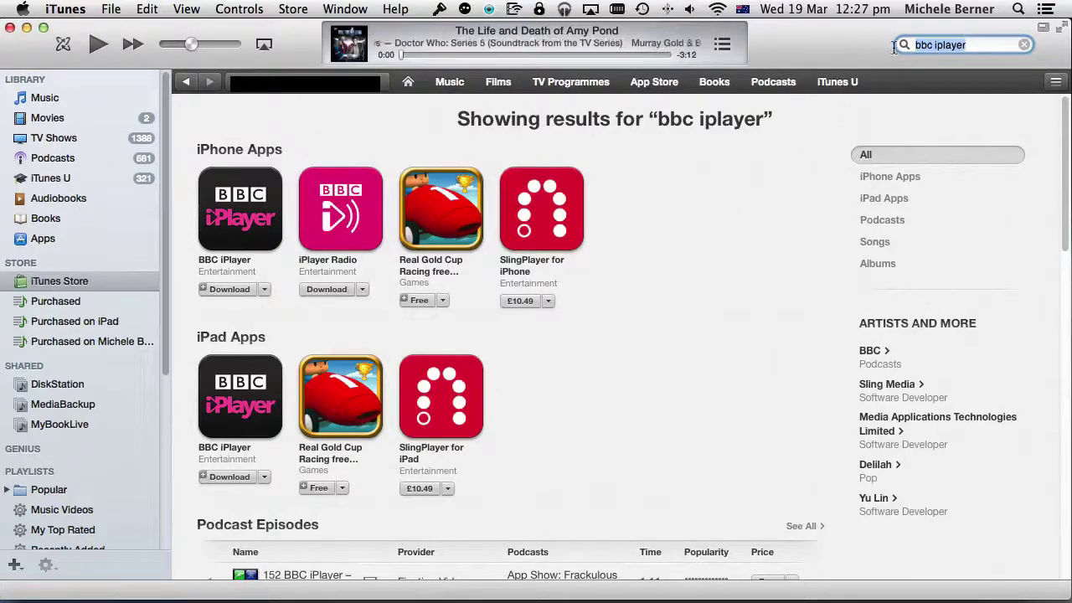
Search the UK store for tv and browse iPhone apps like ITV Player, 4oD and Demand 5.
text(tv)
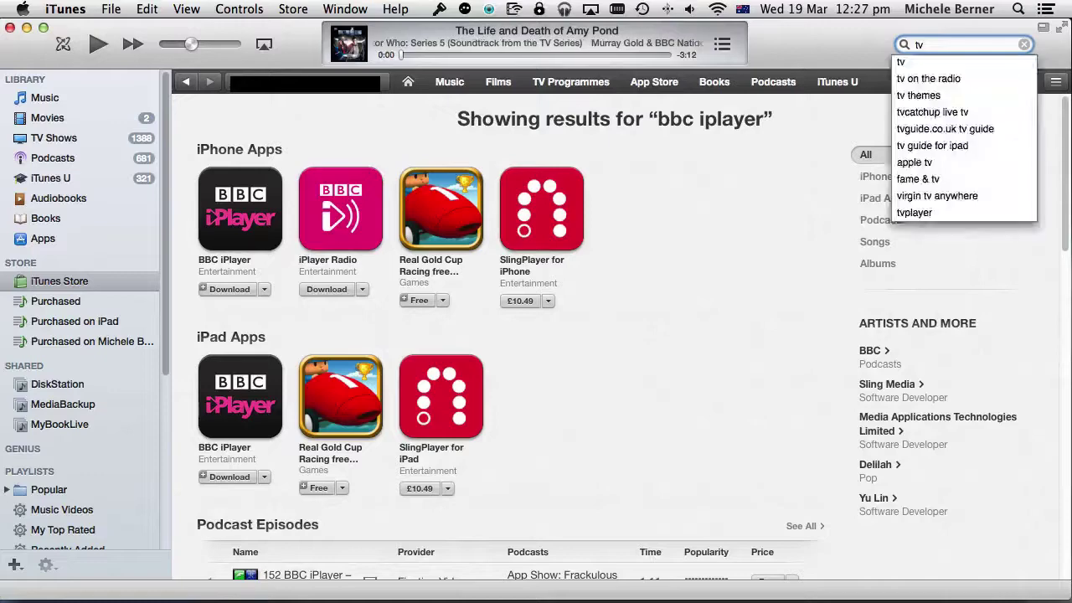
key(Return)
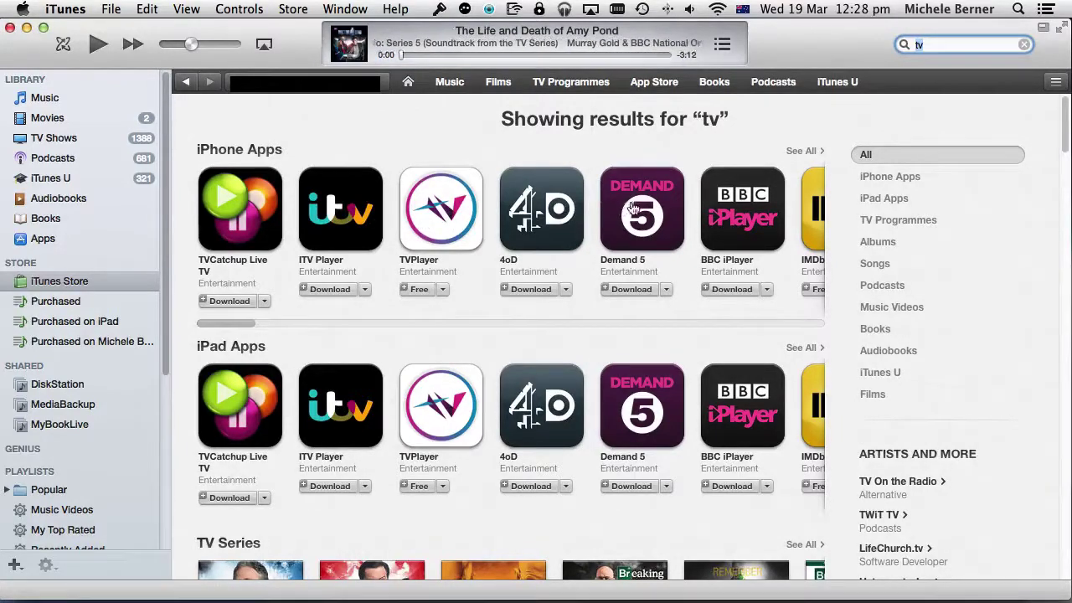
scroll(636, 209, right, 5)
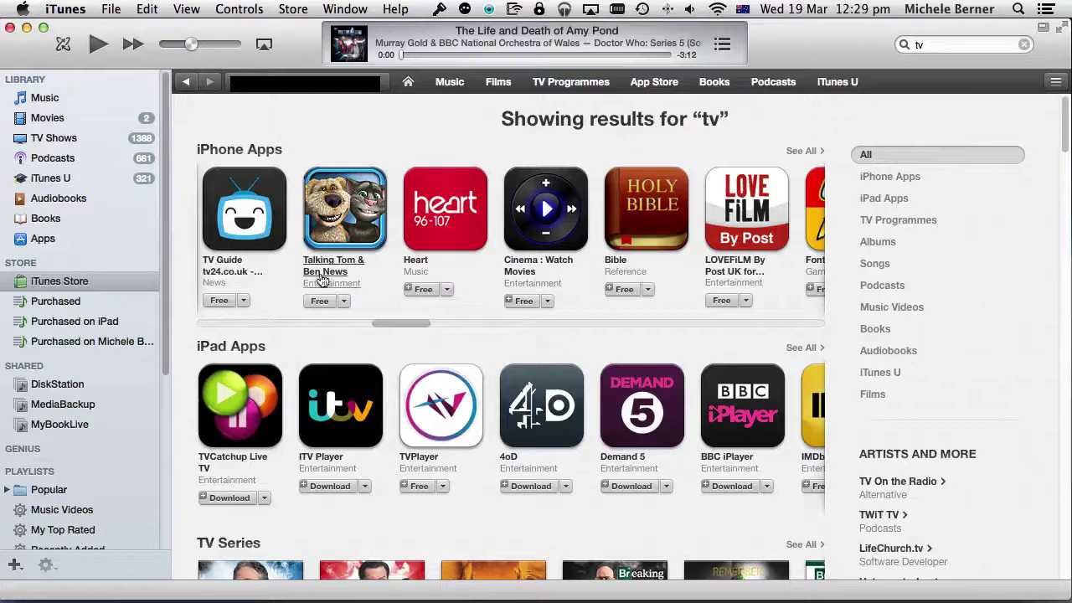
mouse_move(212, 591)
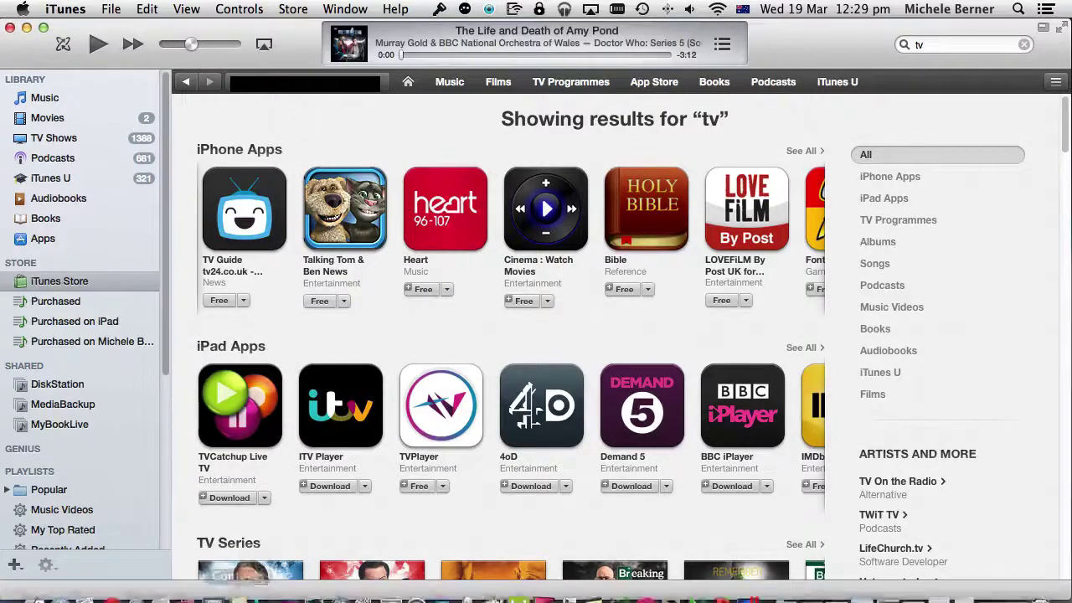
click(137, 585)
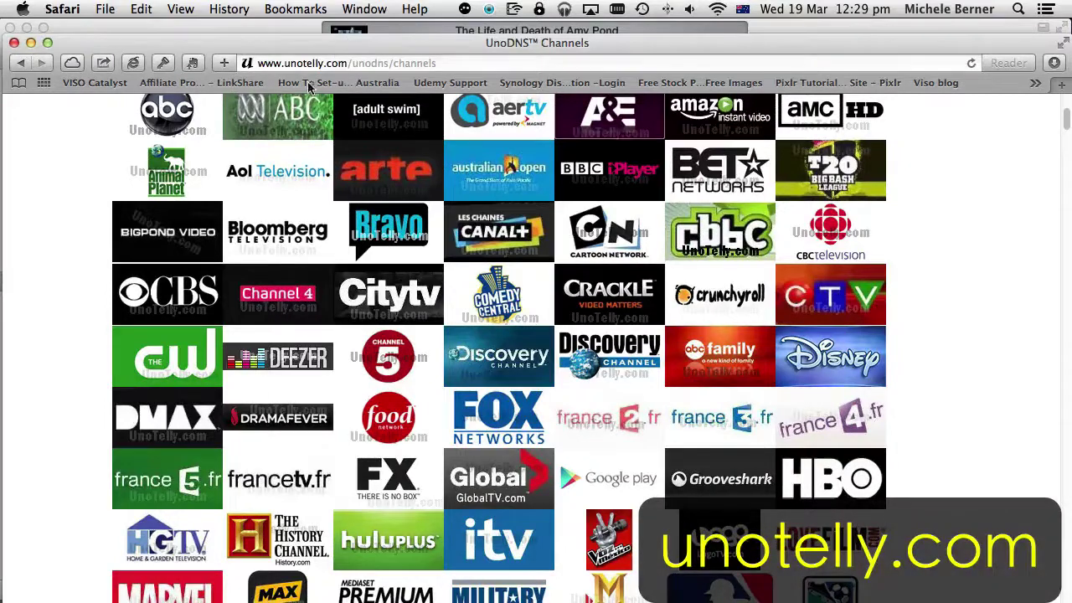
Scroll through the UnoDNS Channels page in Safari to review the supported channels.
scroll(63, 186, up, 2)
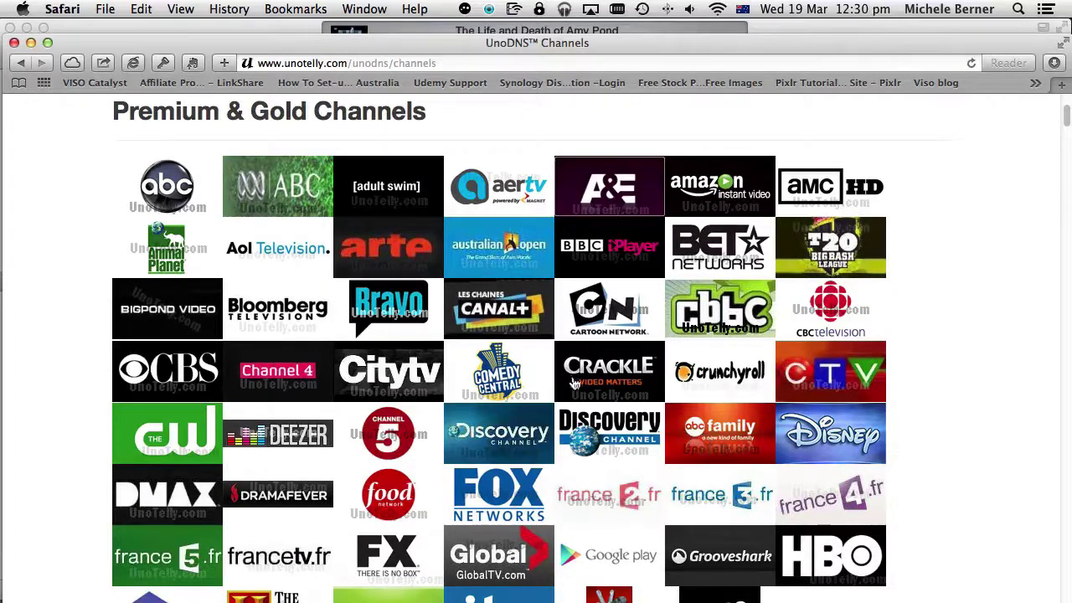
scroll(559, 293, down, 2)
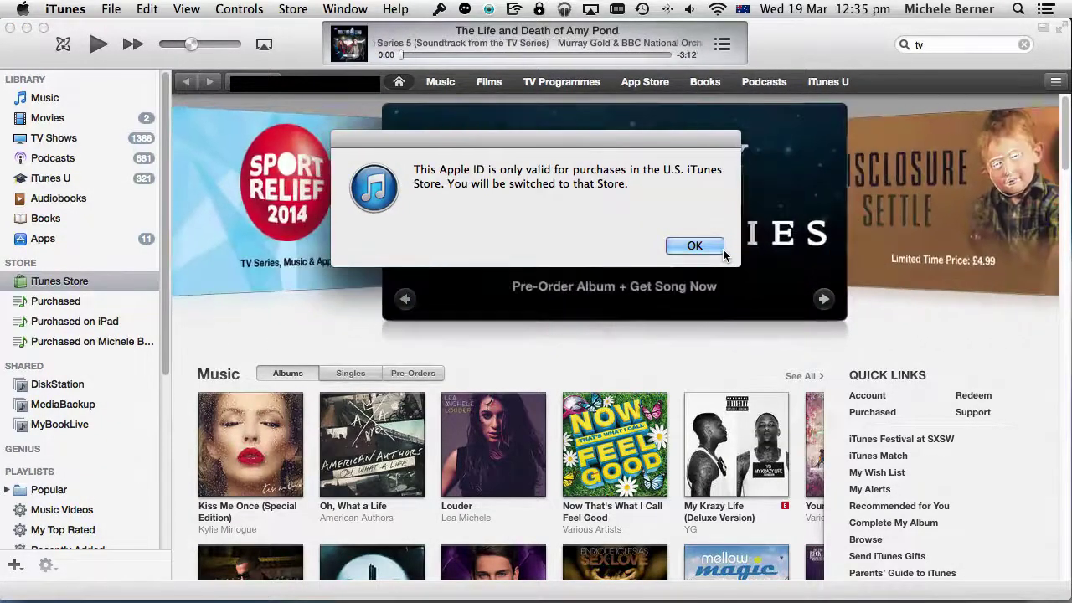
Confirm the switch to the U.S. store, search it for tv, and browse the iPhone Apps row.
click(695, 245)
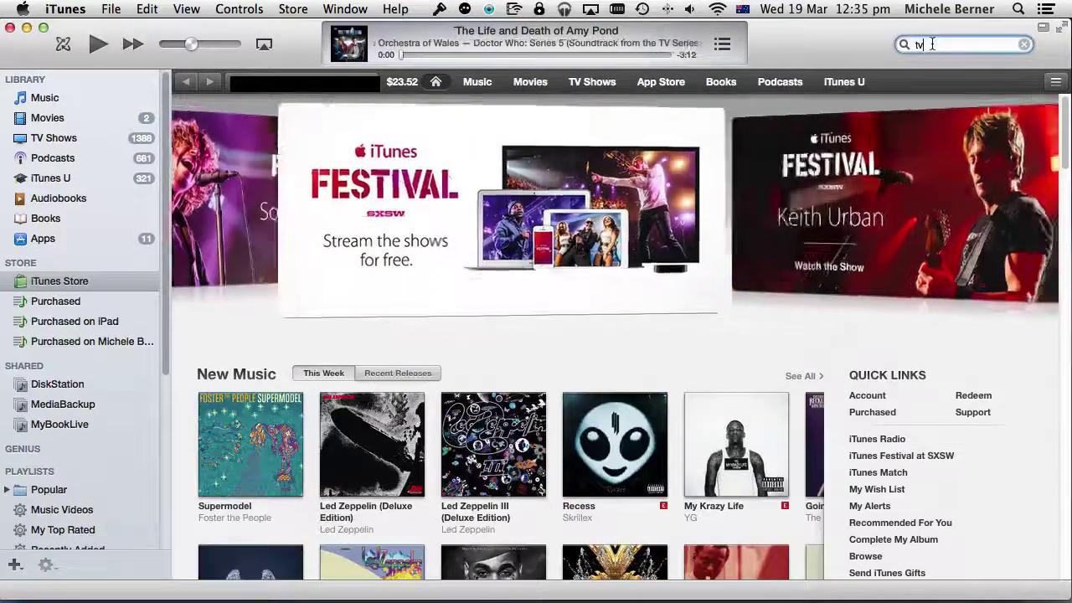
double_click(922, 44)
key(Return)
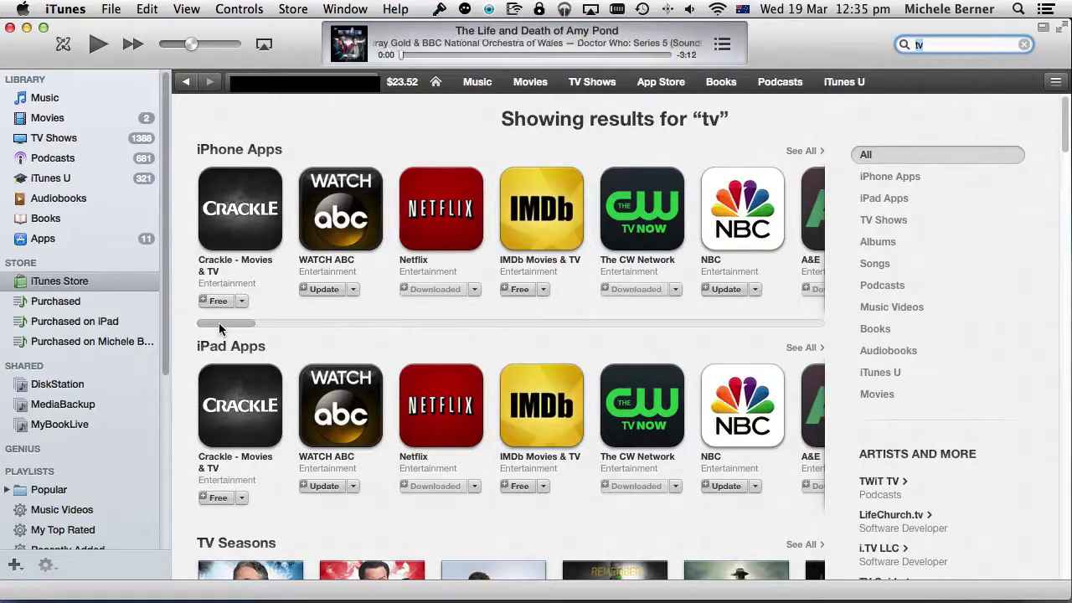
drag(220, 329, 217, 330)
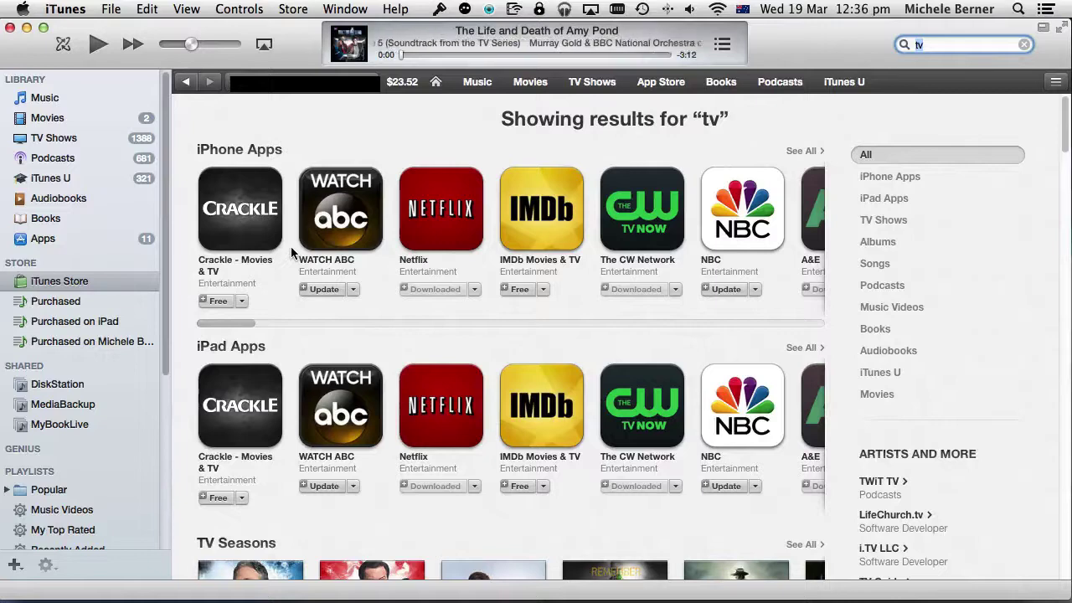
scroll(293, 246, right, 5)
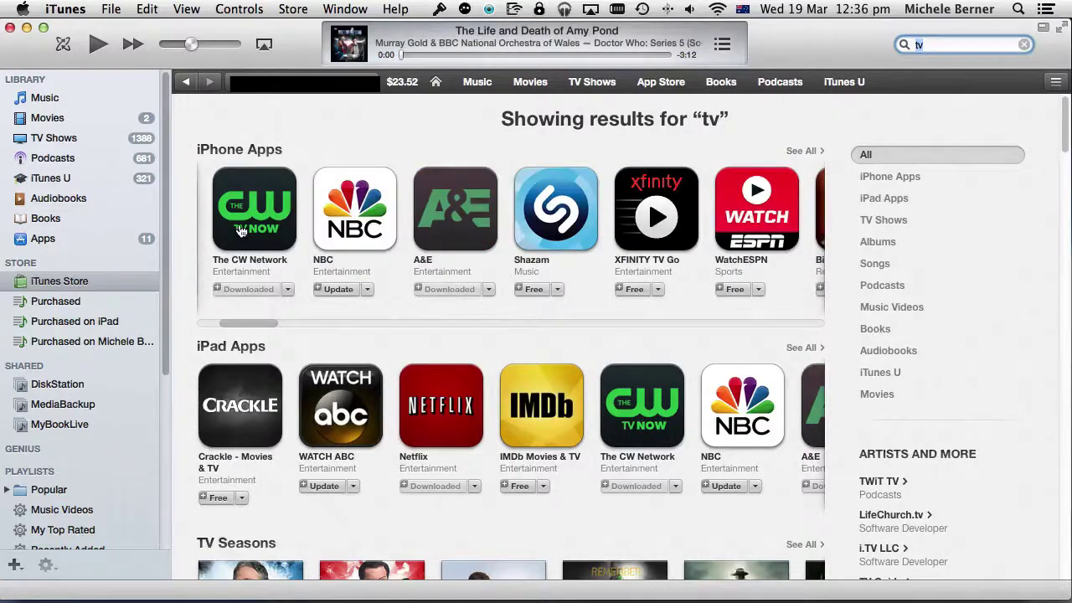
mouse_move(264, 591)
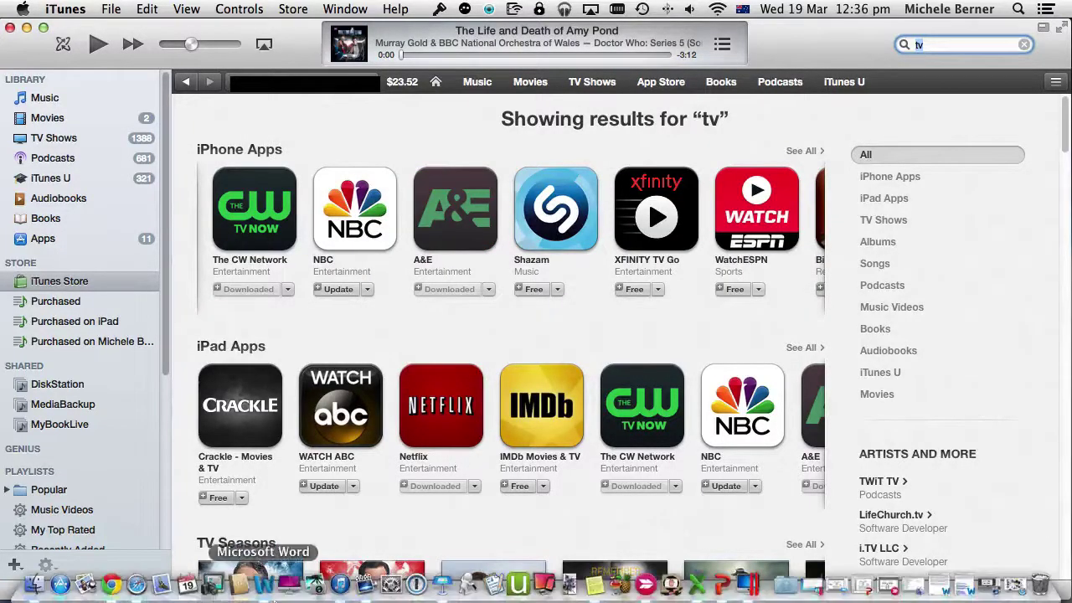
click(137, 586)
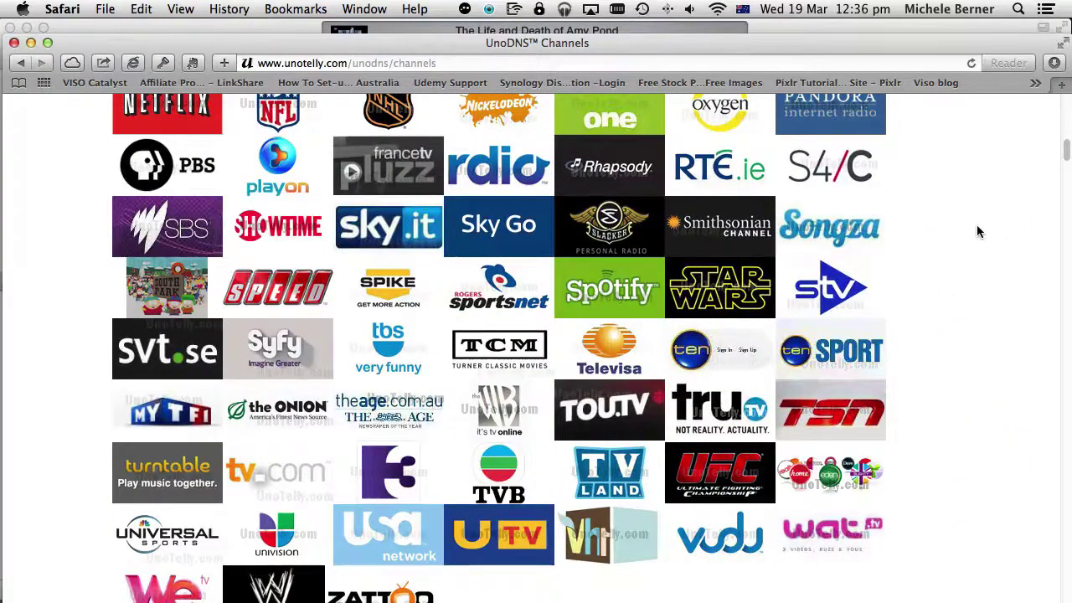
Open the tv.com and VH1 channel sites from the UnoDNS grid, then minimize Safari.
scroll(976, 230, up, 2)
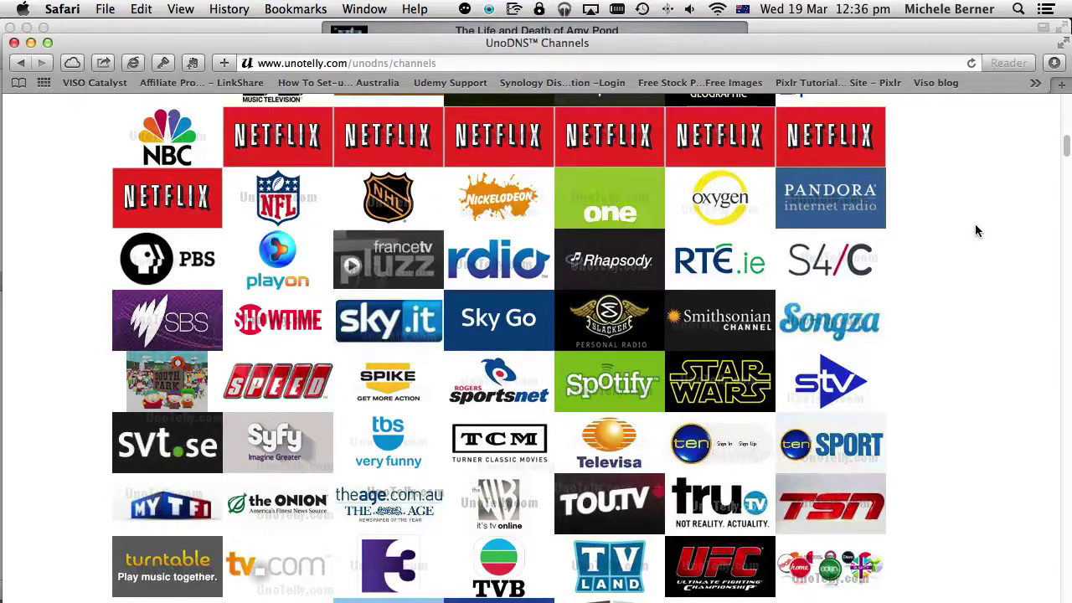
super+click(276, 565)
scroll(602, 459, down, 5)
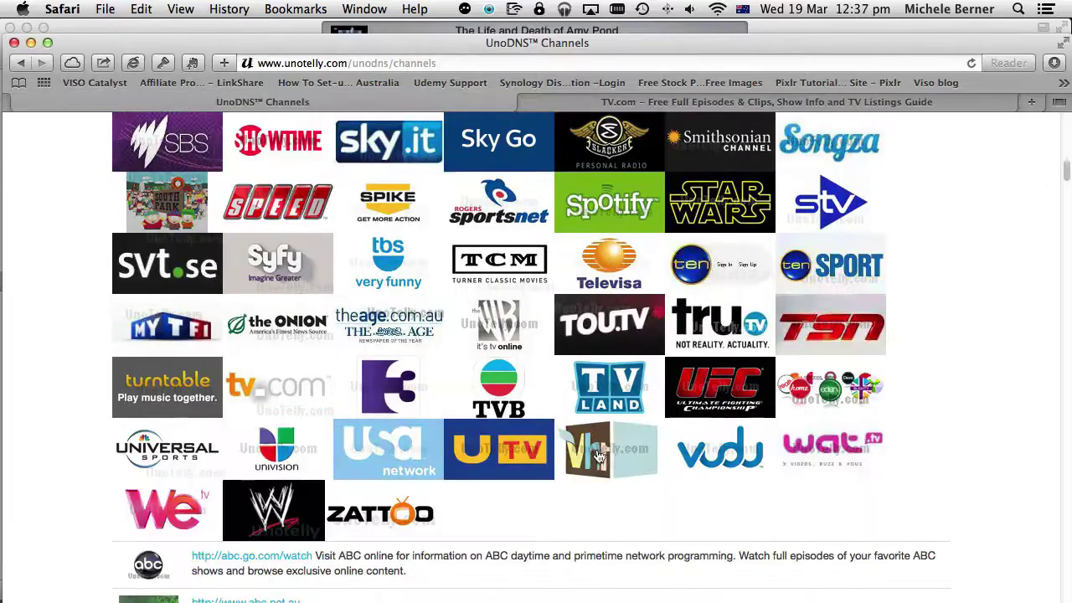
click(600, 457)
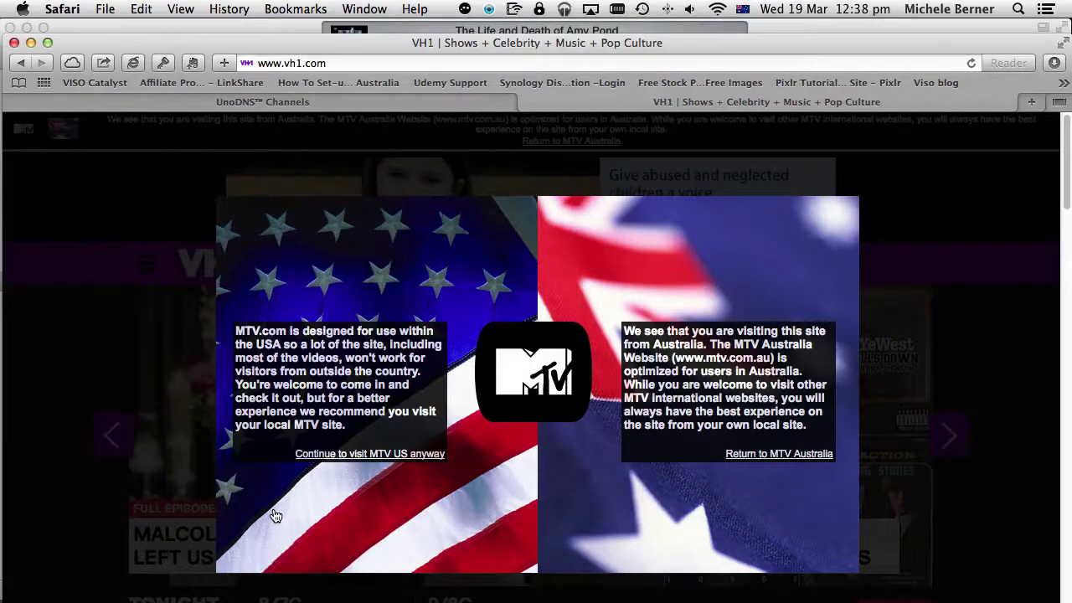
click(30, 44)
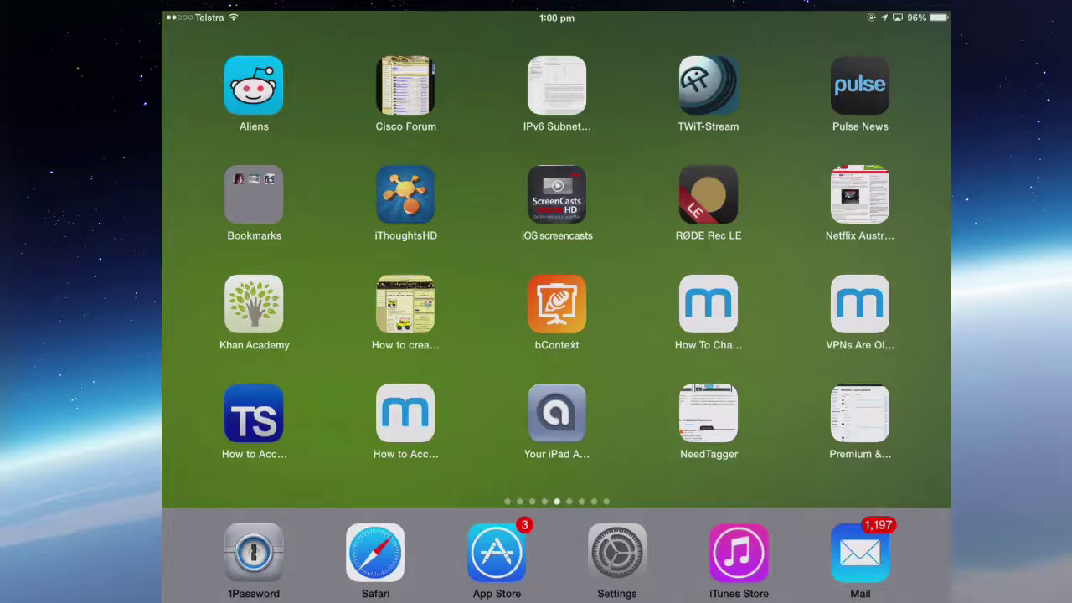
Search the App Store's purchased apps for 'zattoo', then return to the home screen.
click(497, 552)
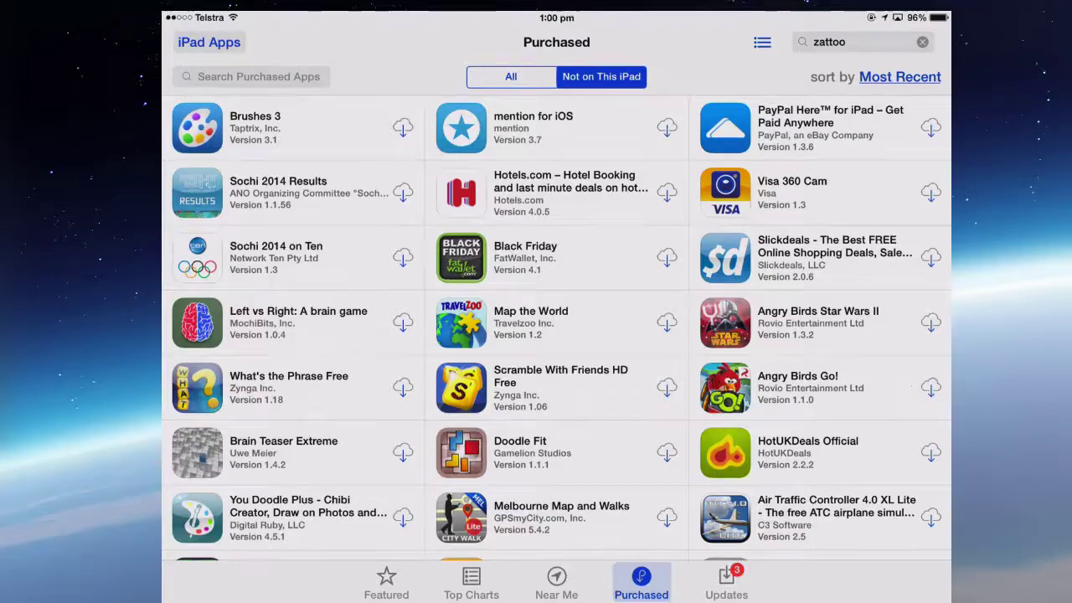
click(251, 76)
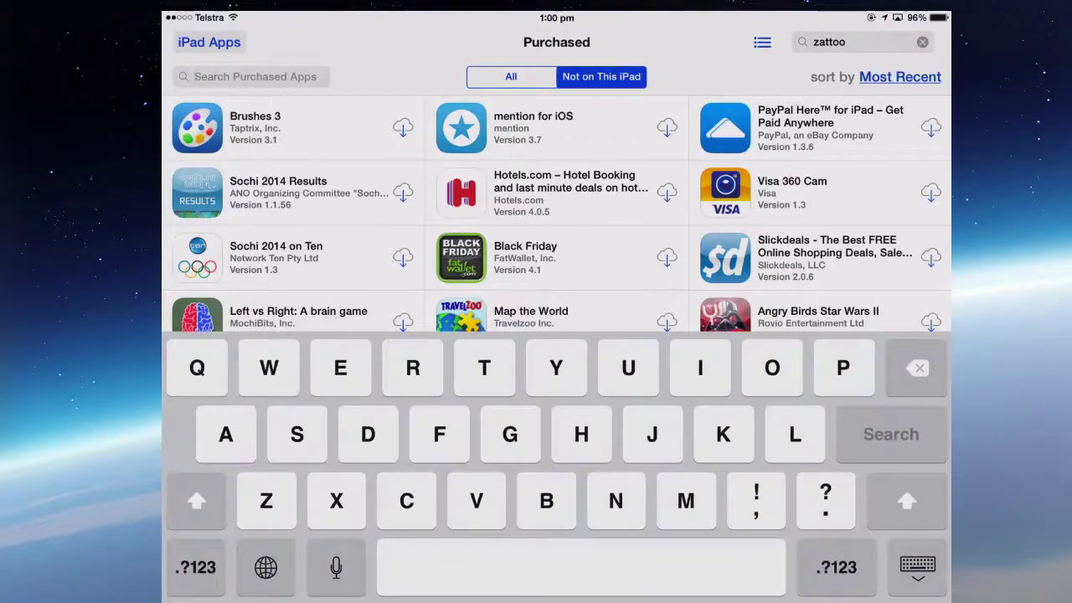
text(zattoo)
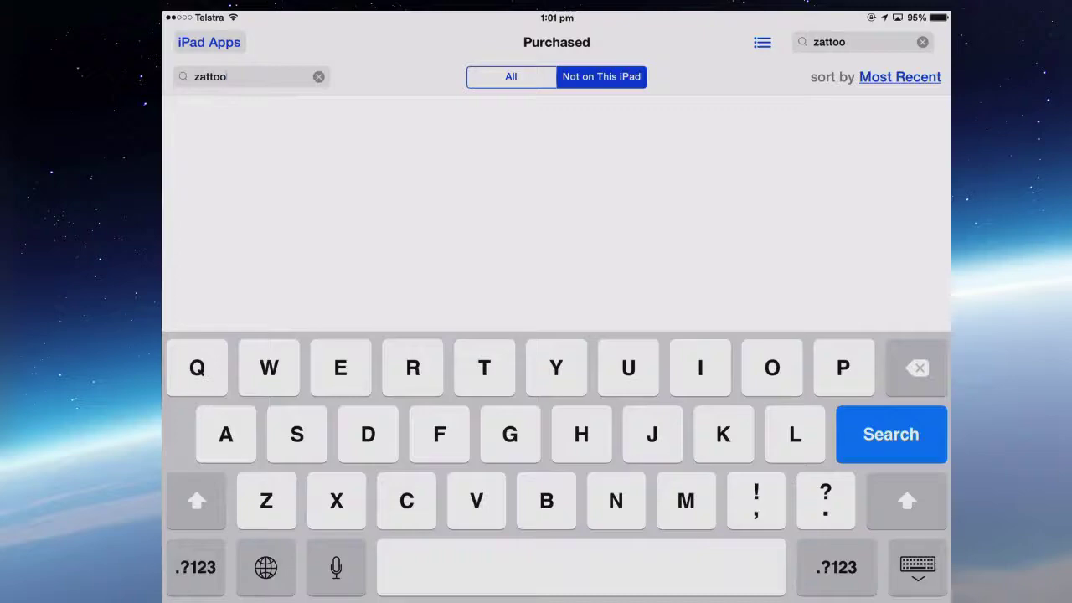
key(Return)
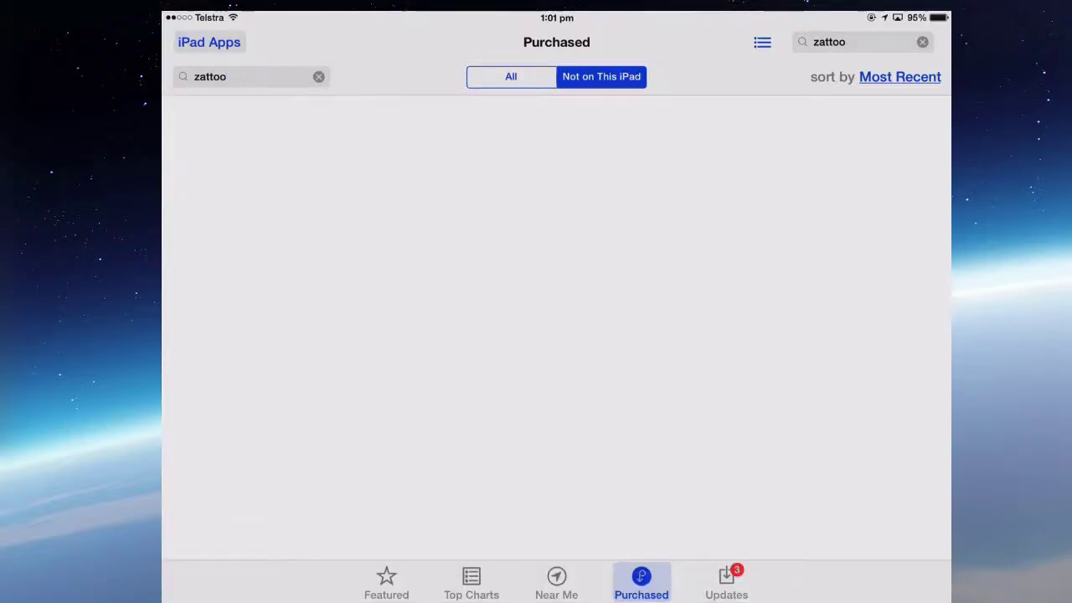
key(super)
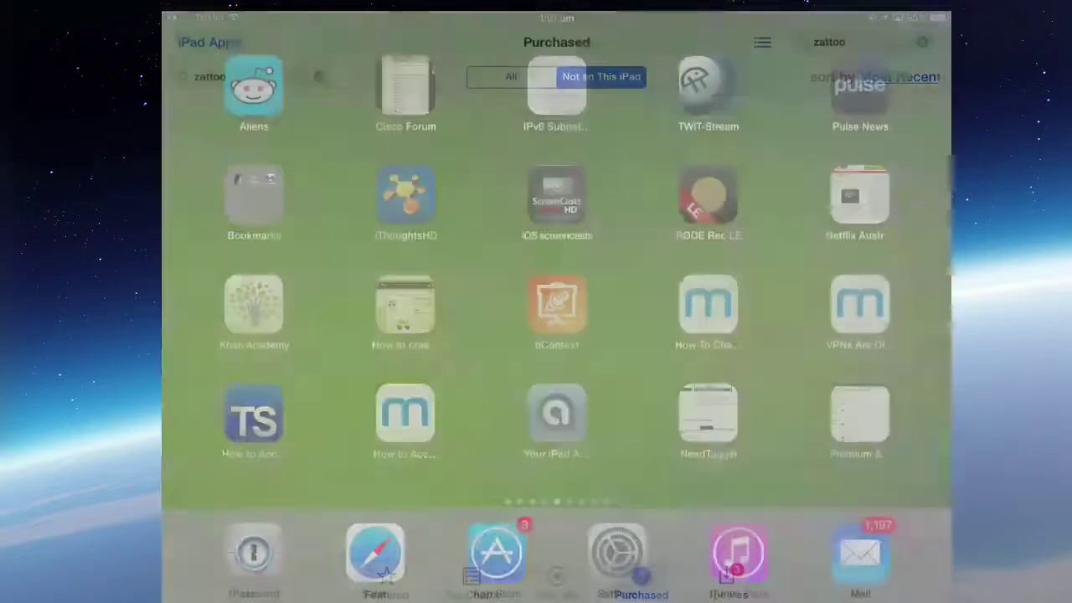
Sign out of the current Apple ID on the Featured page and cancel the Sign In prompt.
click(496, 553)
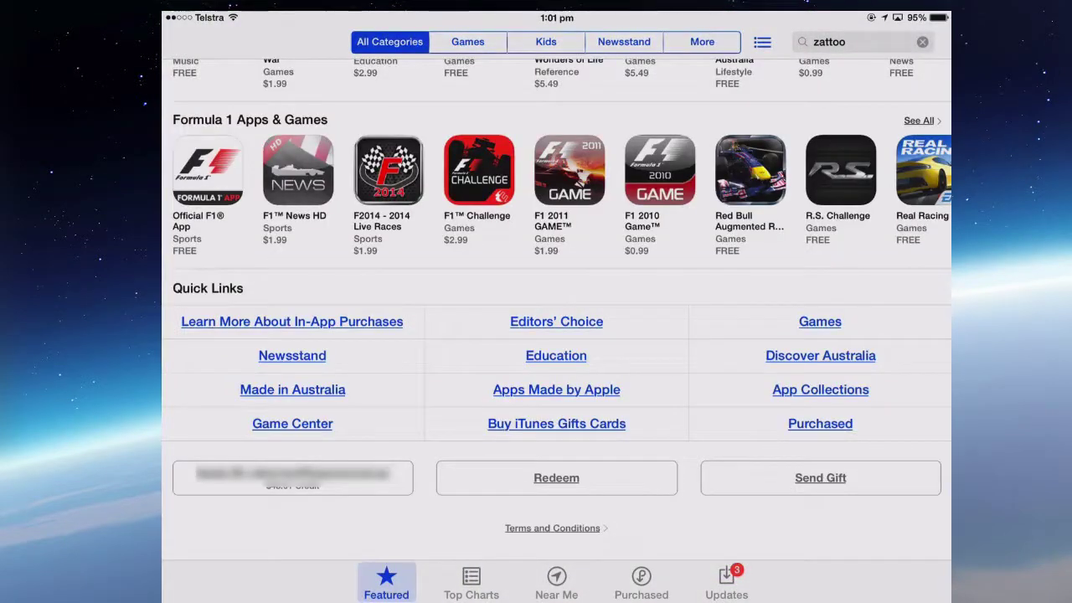
click(292, 477)
click(556, 352)
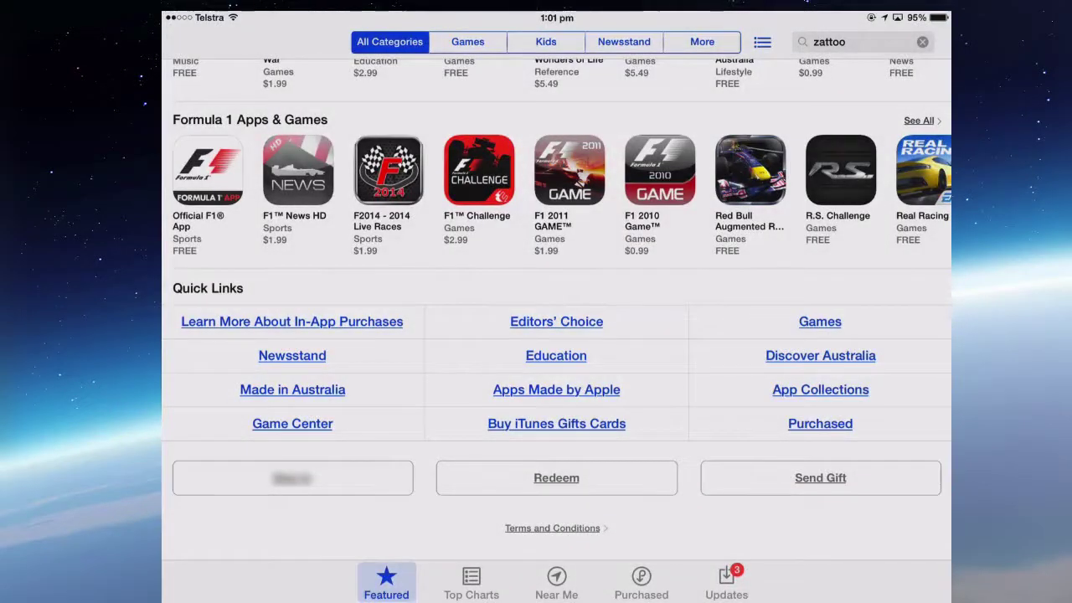
click(293, 478)
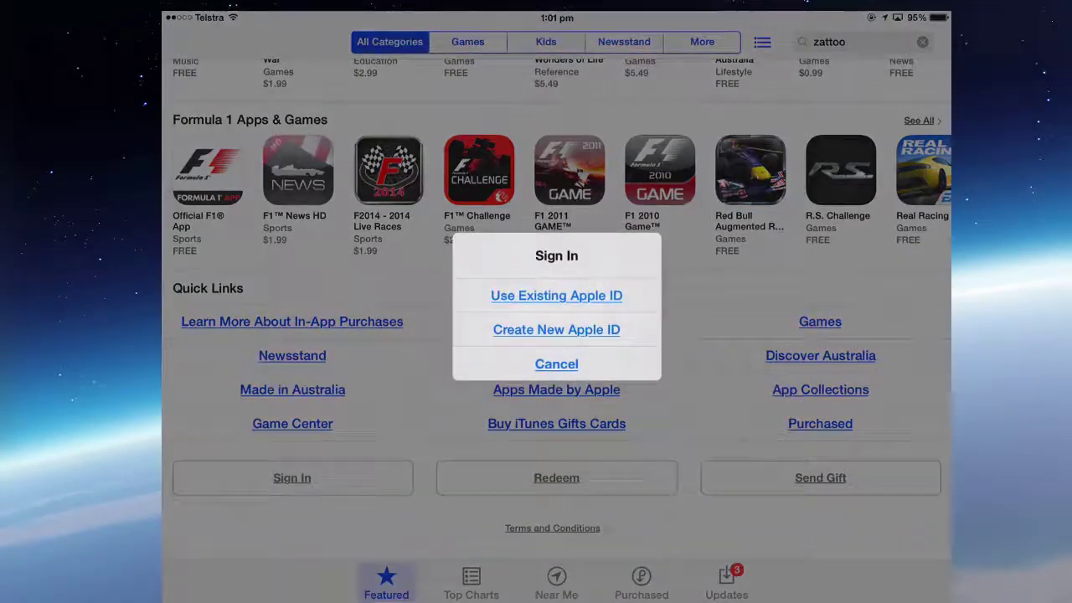
click(556, 365)
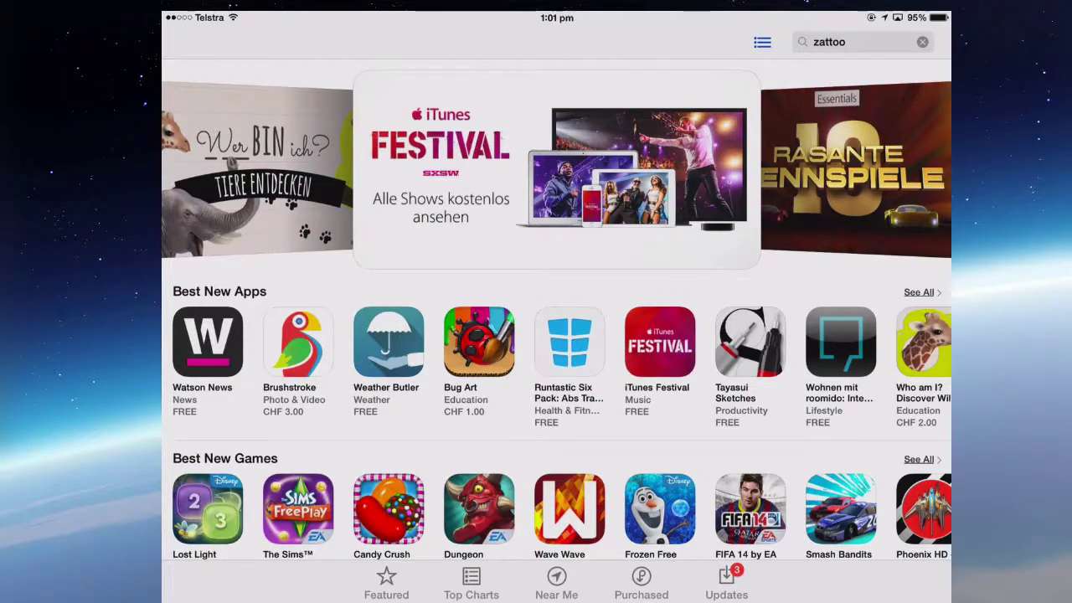
Install Zattoo Live TV 2.0.0 from the Purchased list, then go back to the home screen.
click(641, 582)
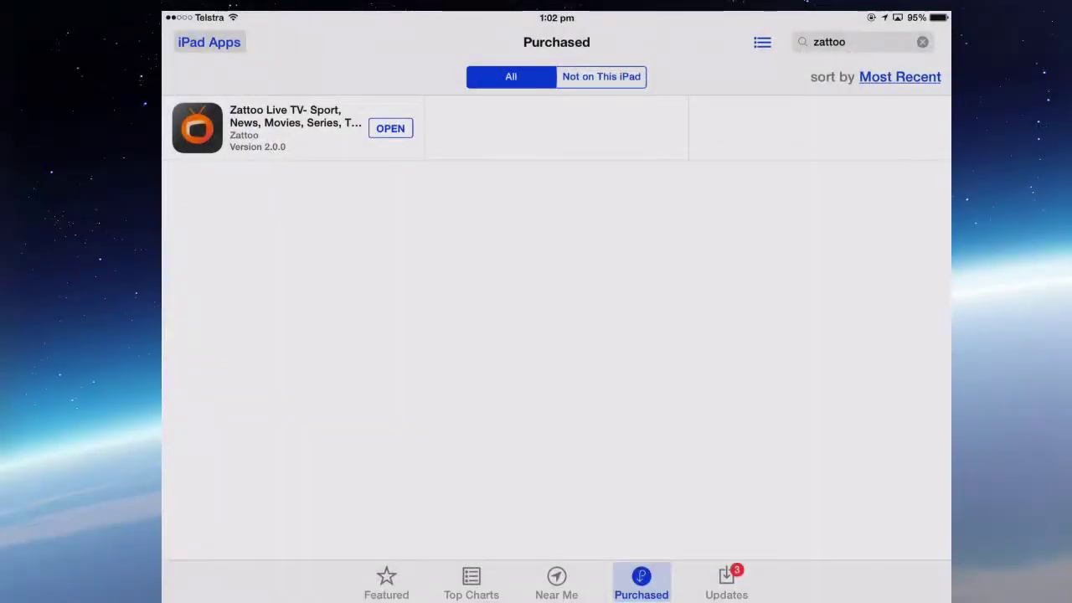
key(super)
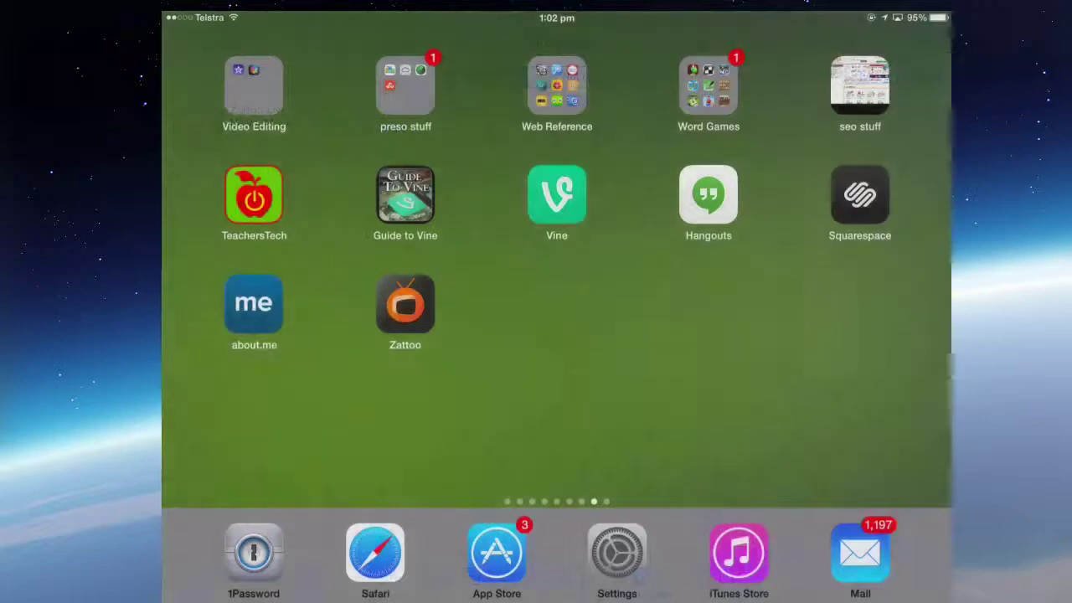
click(404, 303)
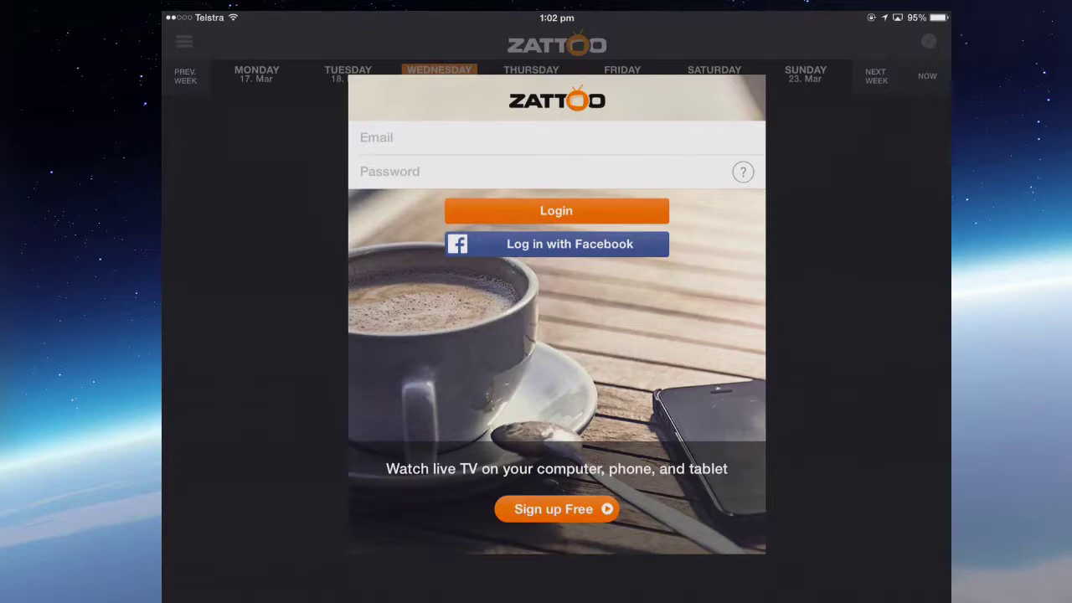
key(super)
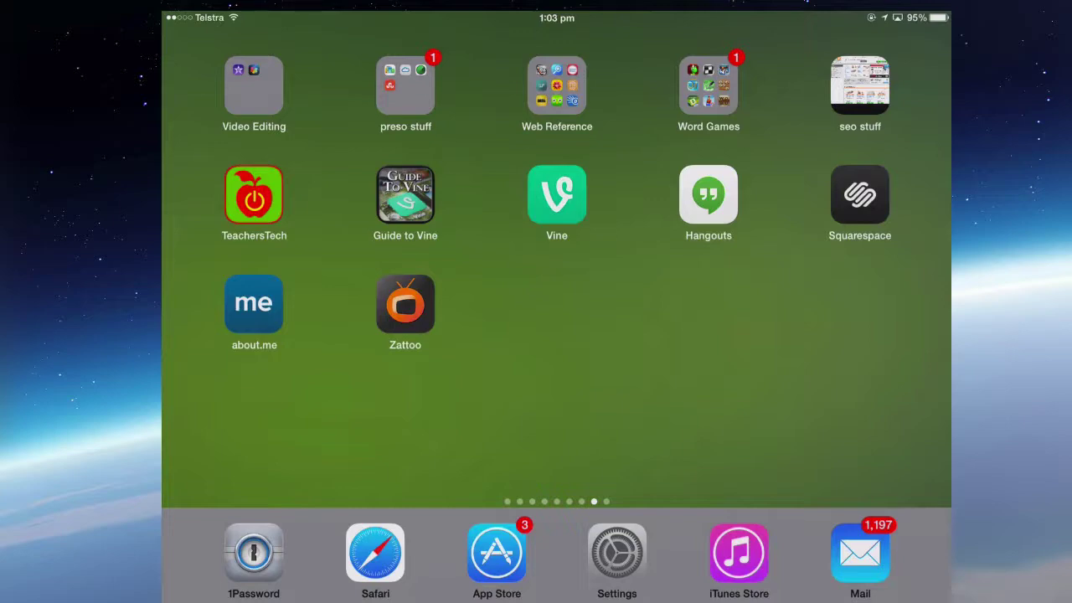
Open the American TV folder on the home screen, browse its pages, then close it.
scroll(557, 259, right, 1)
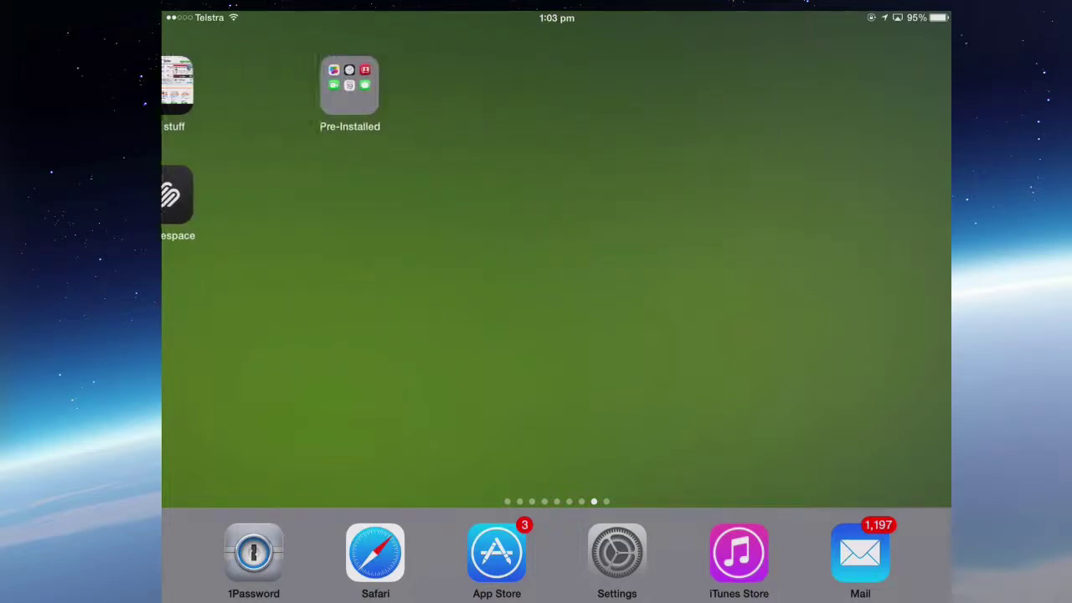
scroll(556, 260, left, 4)
click(708, 85)
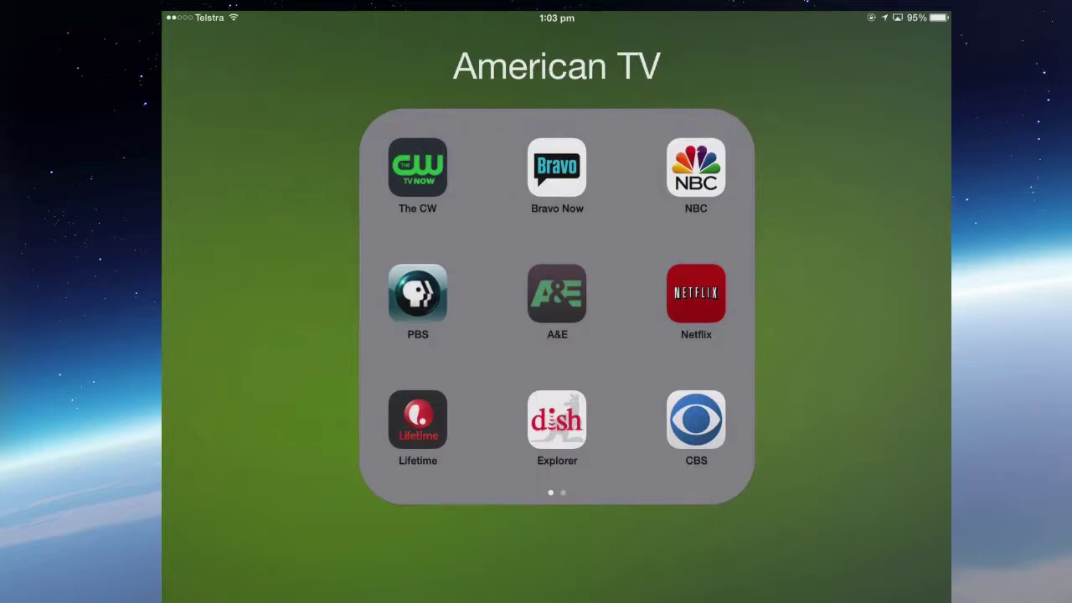
scroll(557, 306, right, 1)
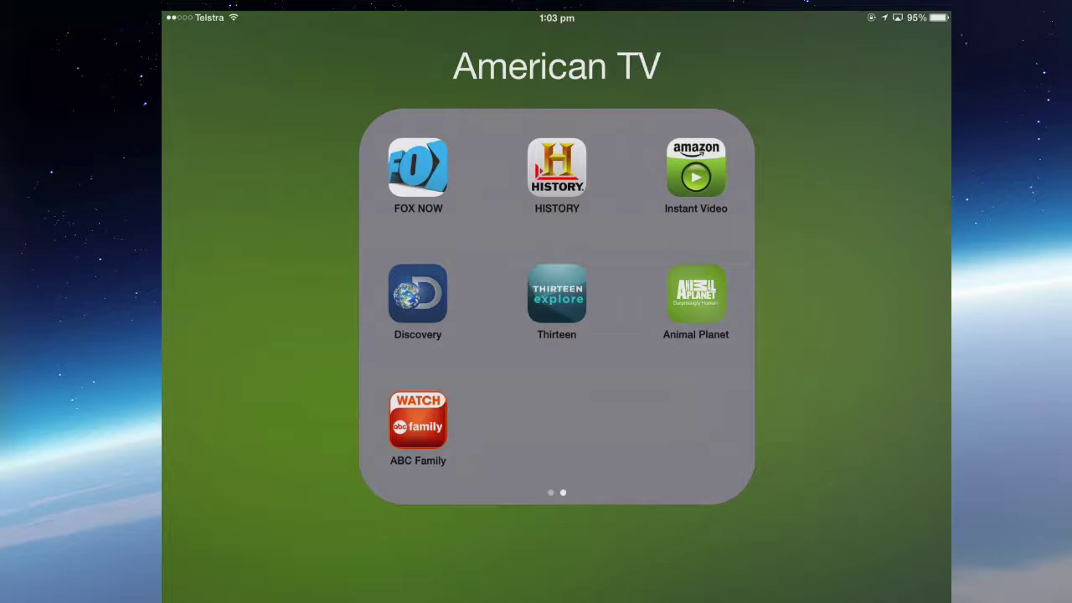
scroll(556, 306, left, 1)
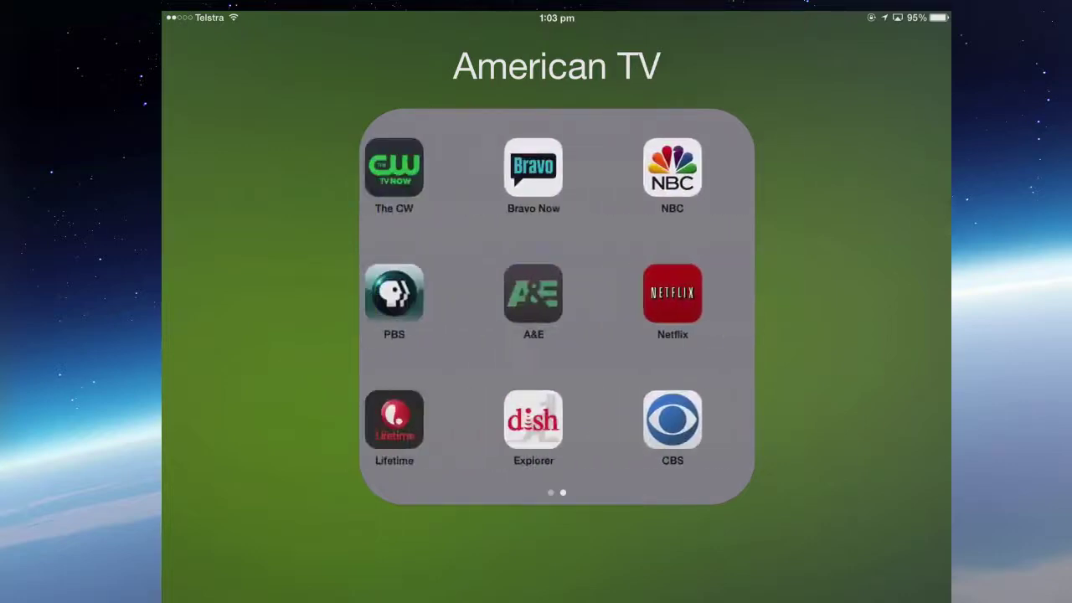
scroll(556, 306, right, 1)
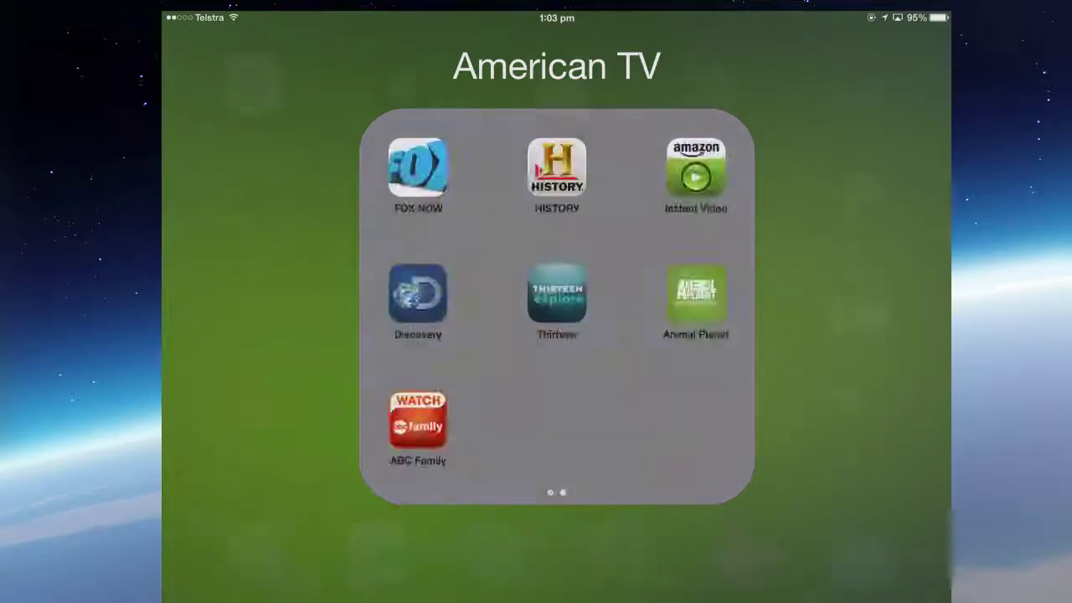
key(Escape)
Open the British TV folder showing Demand 5, ITV Player, BBC iPlayer, 4oD and TVCatchup.
click(860, 85)
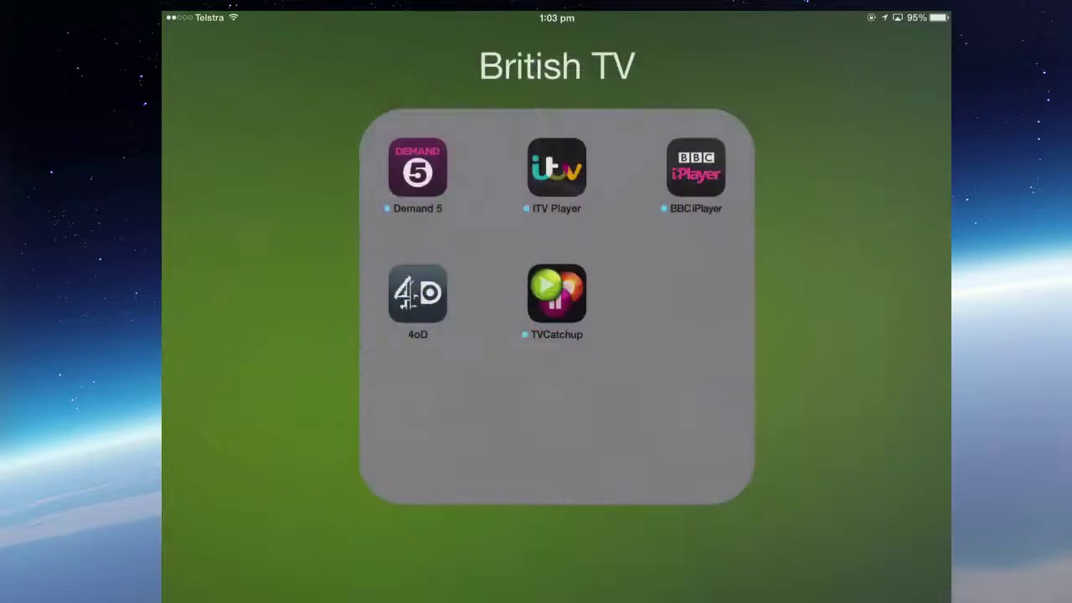
scroll(556, 251, right, 1)
scroll(557, 251, right, 1)
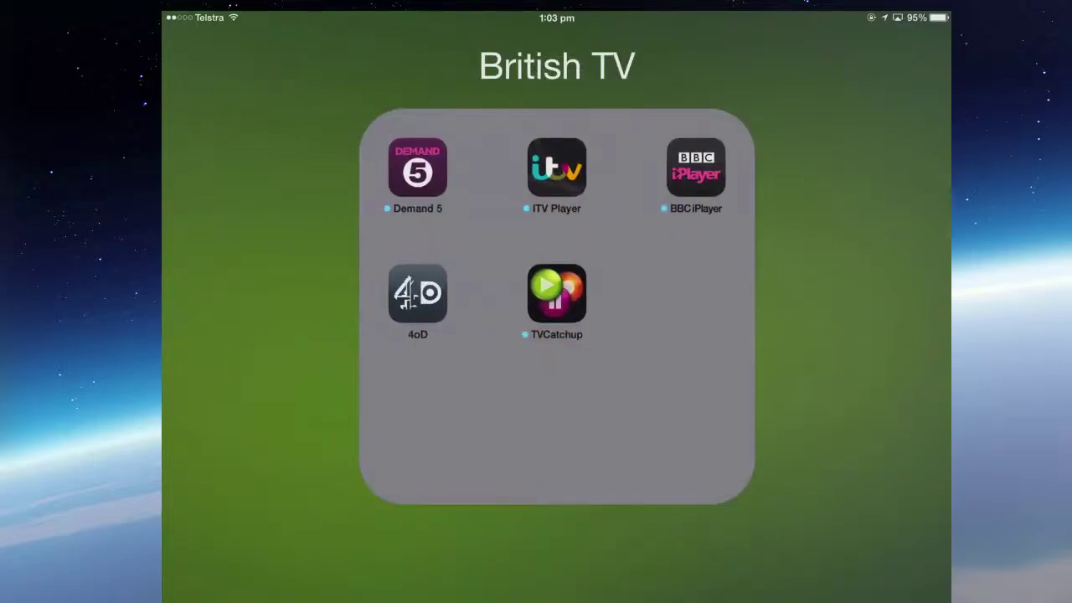